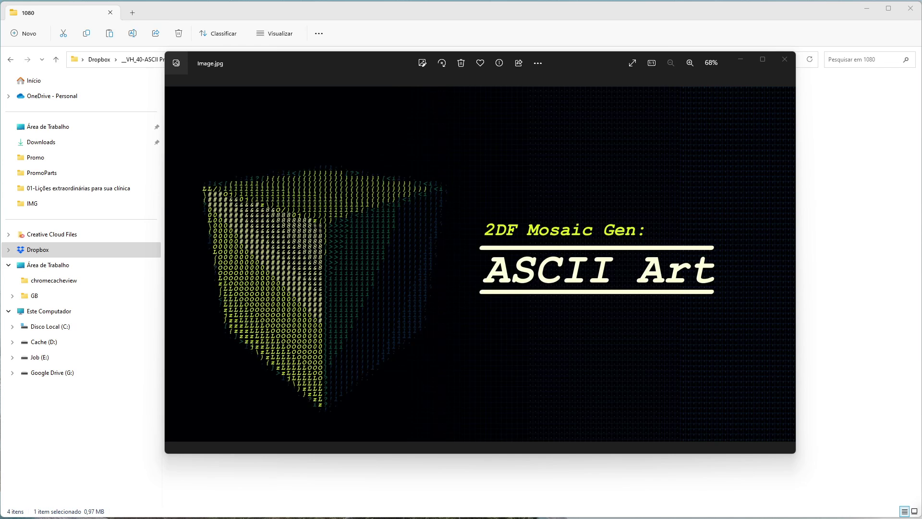
- Browse from Upload into the 2DF Mosaic Gen - ASCII Art folder and open its Projects folder
left_click(816, 248)
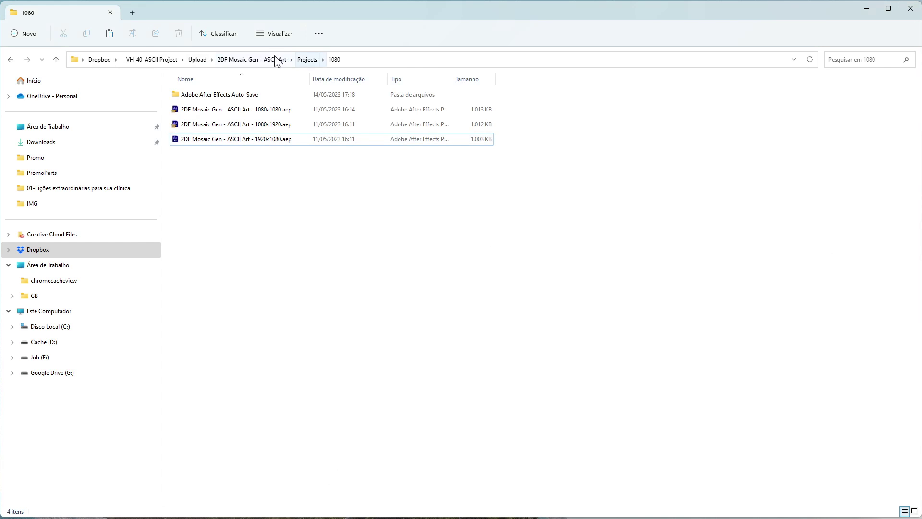
left_click(197, 59)
left_click(216, 96)
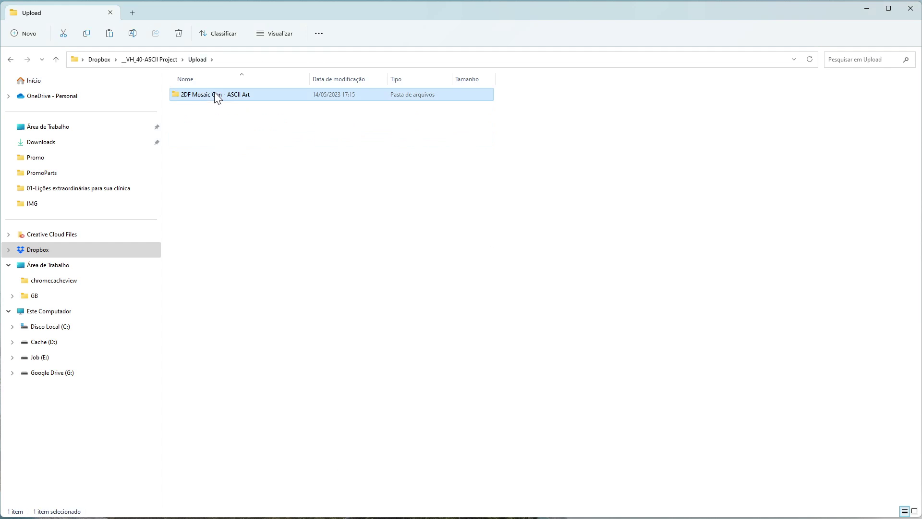
double_click(216, 96)
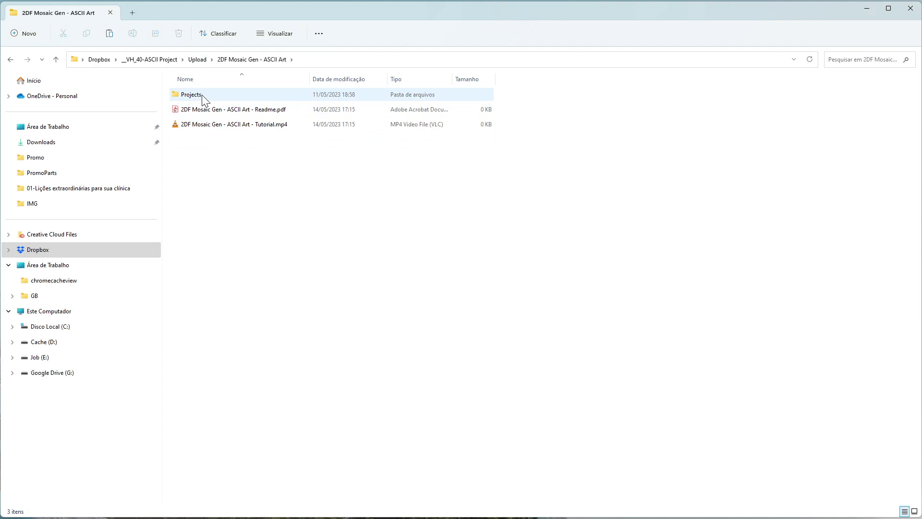
left_click(202, 97)
left_click(247, 125)
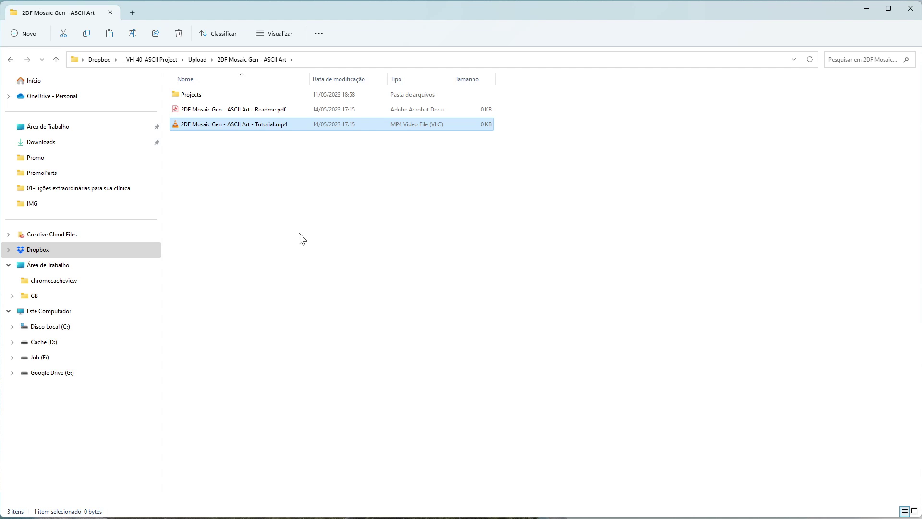
key("Up")
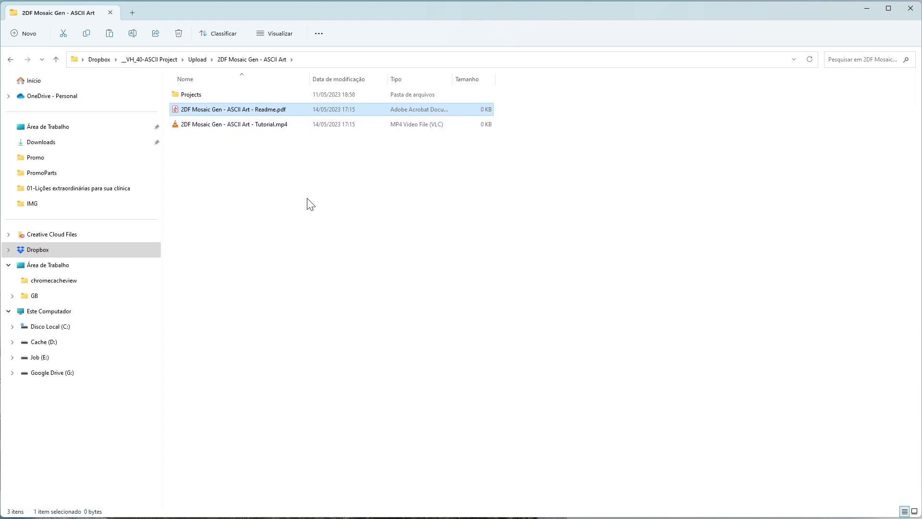
key("Up")
key("Down")
key("Up")
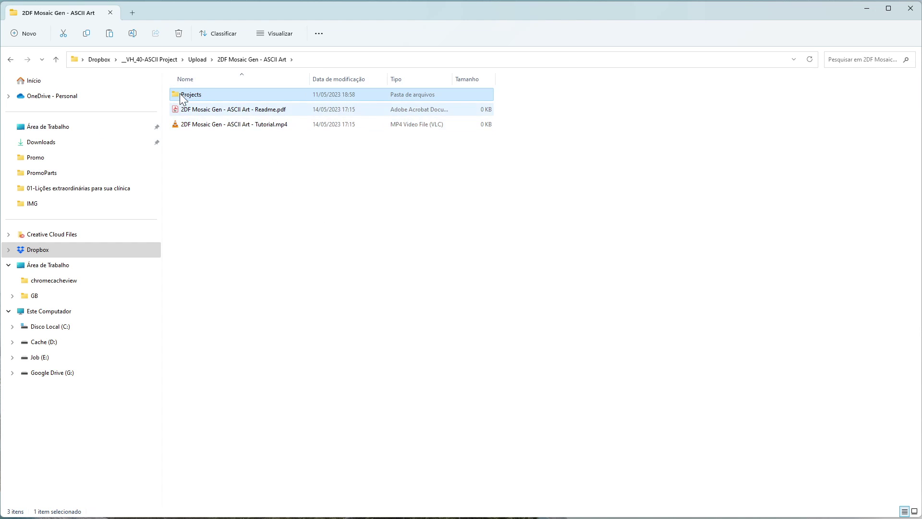
mouse_move(195, 96)
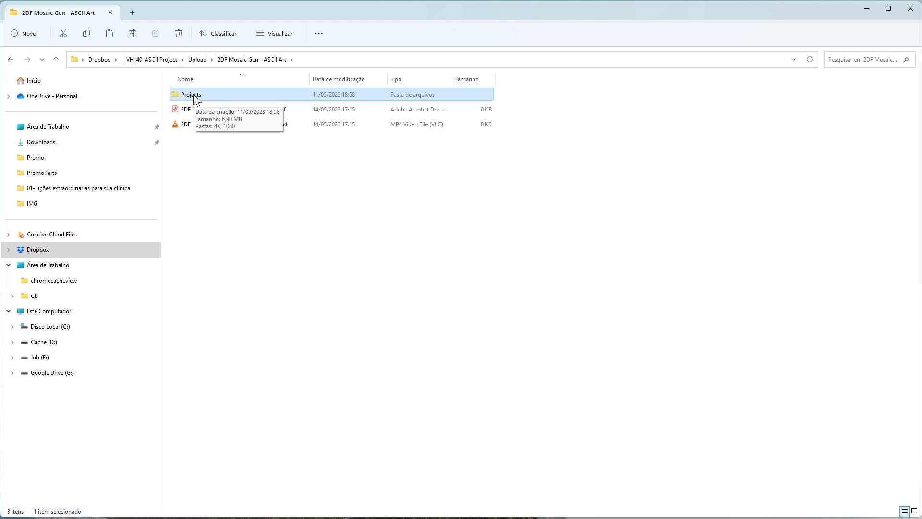
double_click(193, 94)
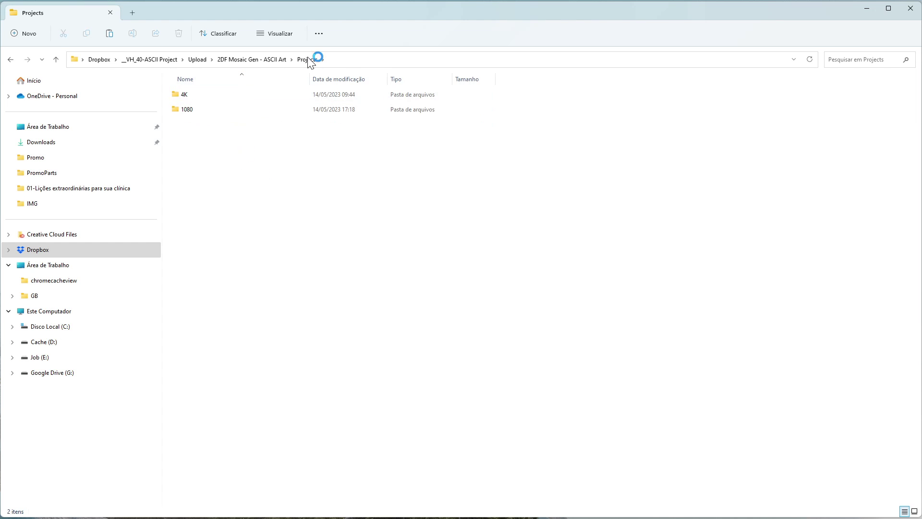
- Open the 1080 folder inside Projects
left_click(201, 96)
key("Down")
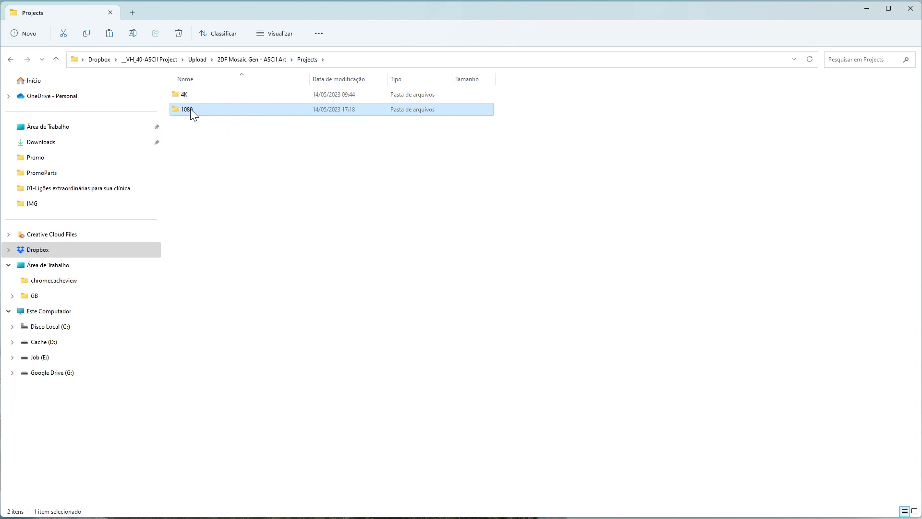
key("Up")
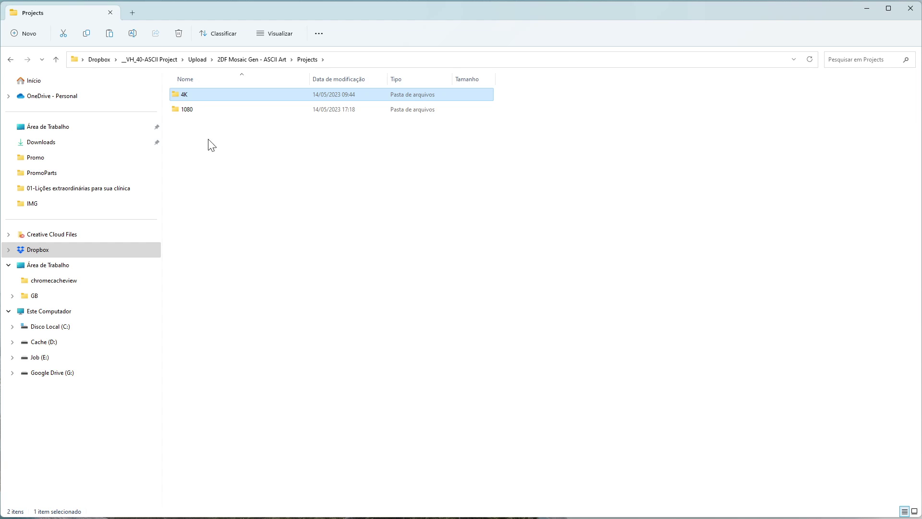
left_click(178, 112)
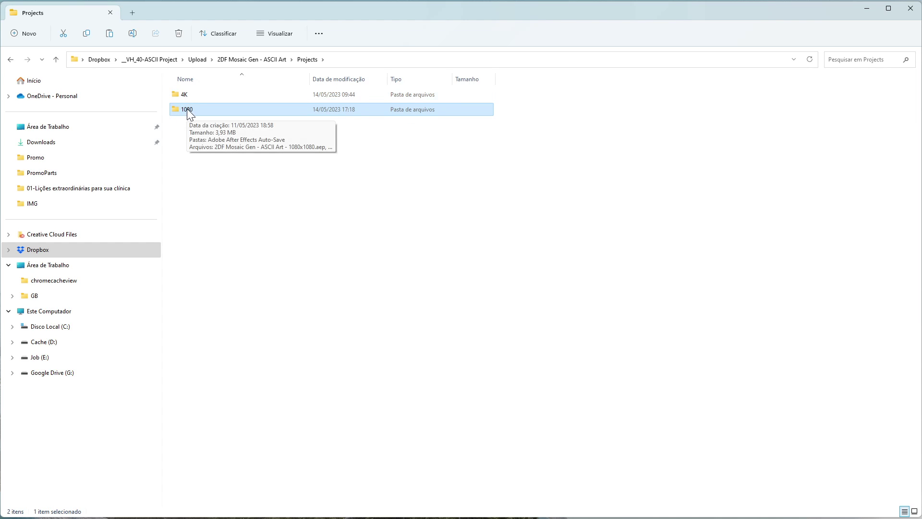
double_click(186, 111)
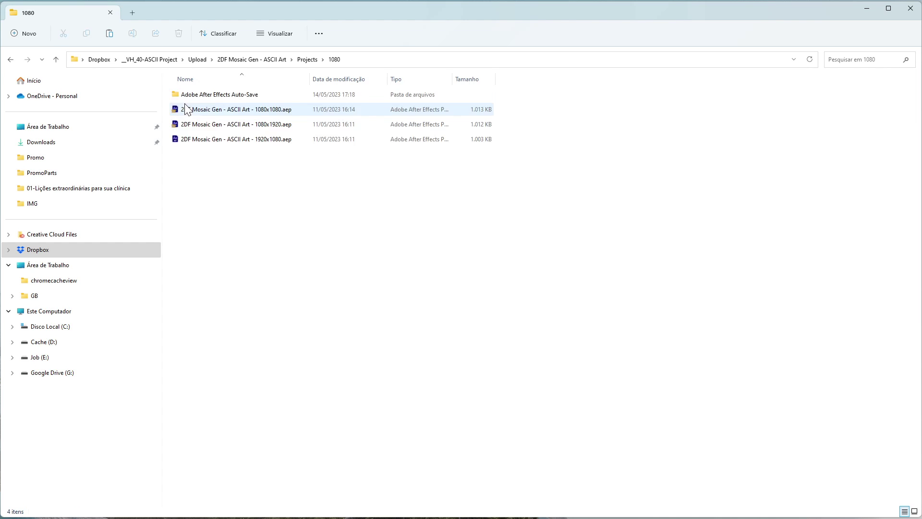
- Delete the Adobe After Effects Auto-Save folder, then select the 1920x1080.aep project
left_click(207, 95)
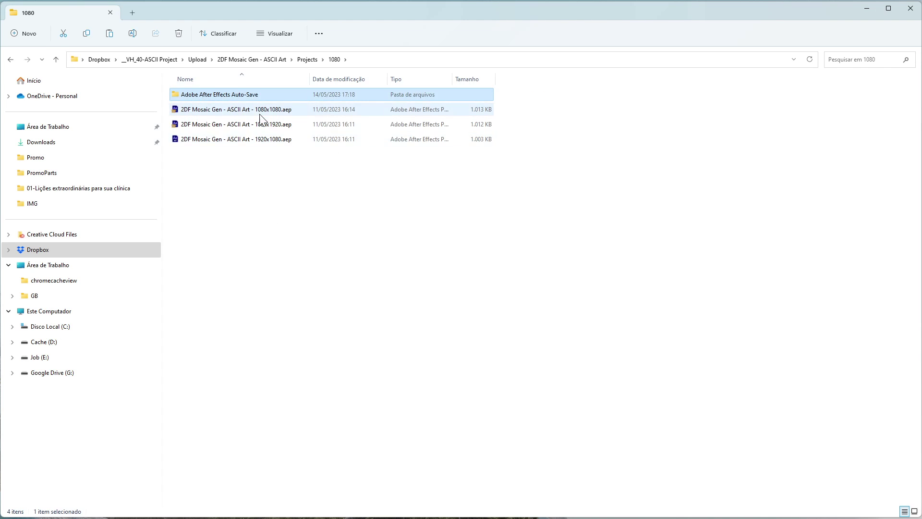
key("Delete")
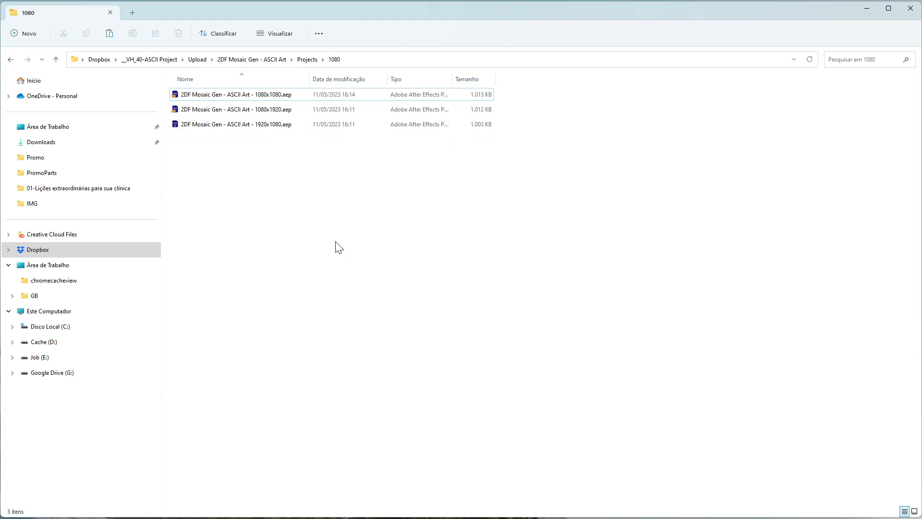
left_click(266, 95)
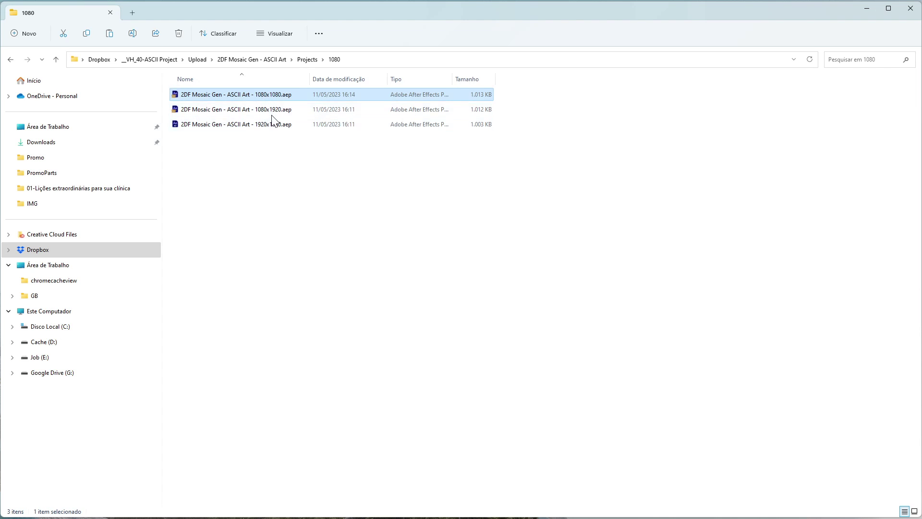
left_click(274, 110)
left_click(262, 127)
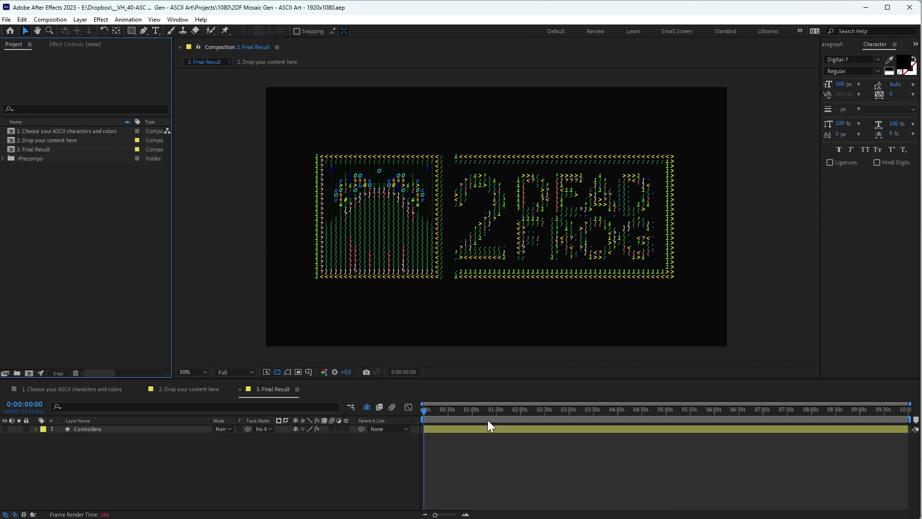
- Select the three compositions in the Project panel, then deselect them
left_click(51, 131)
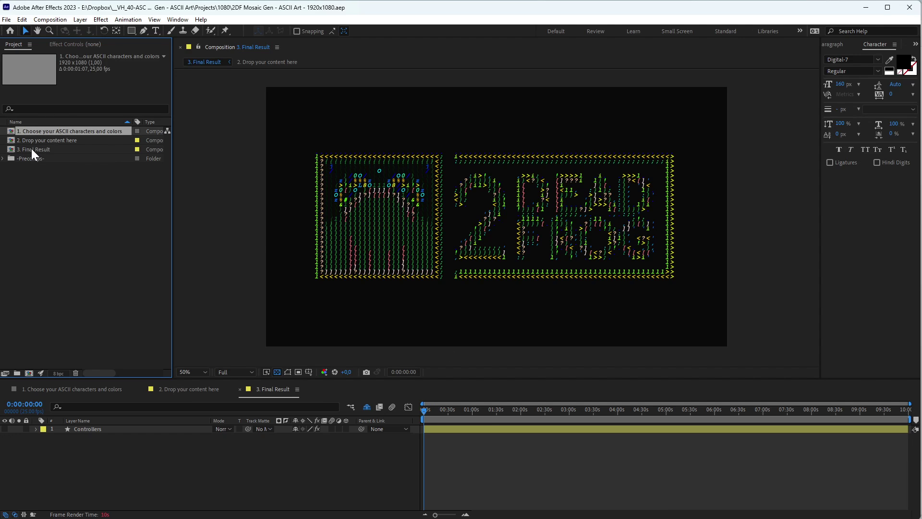
left_click(35, 149, "shift")
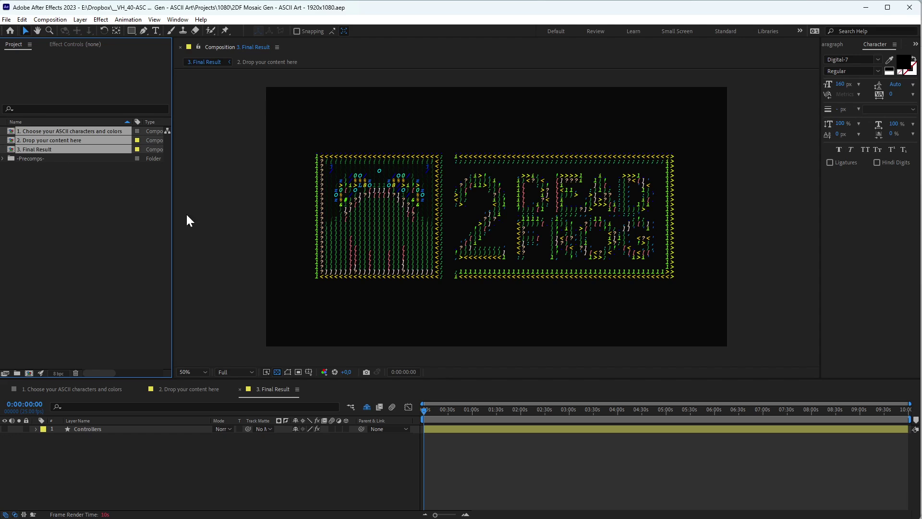
left_click(84, 186)
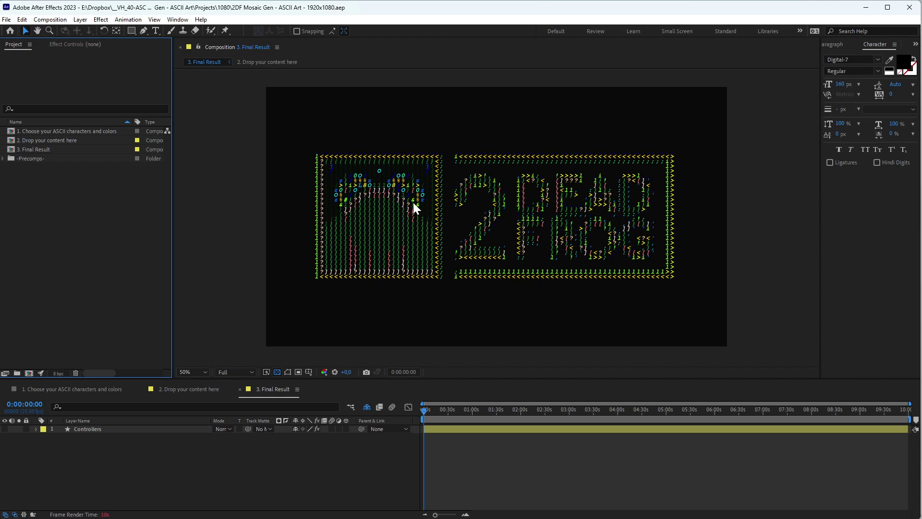
- In the Choose your ASCII characters and colors comp, test-type 'tyalkja' over the string, then undo it
double_click(38, 132)
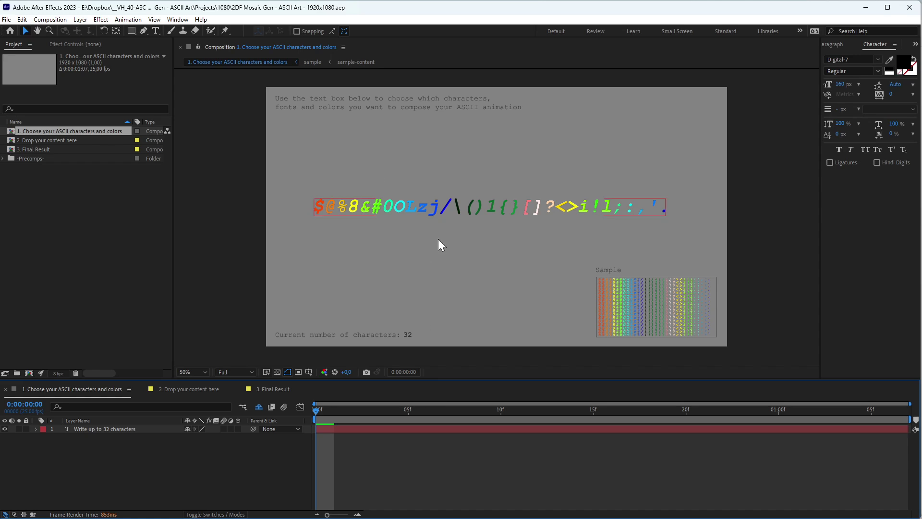
left_click(378, 210)
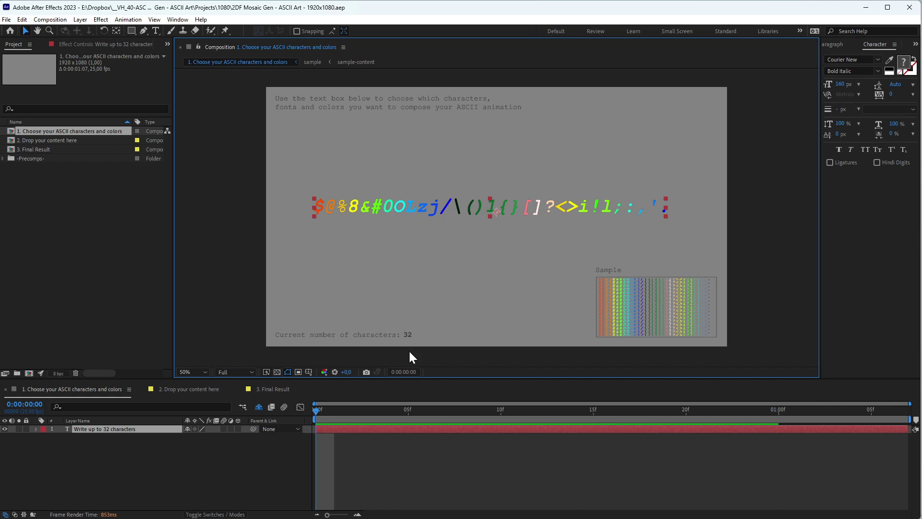
double_click(369, 205)
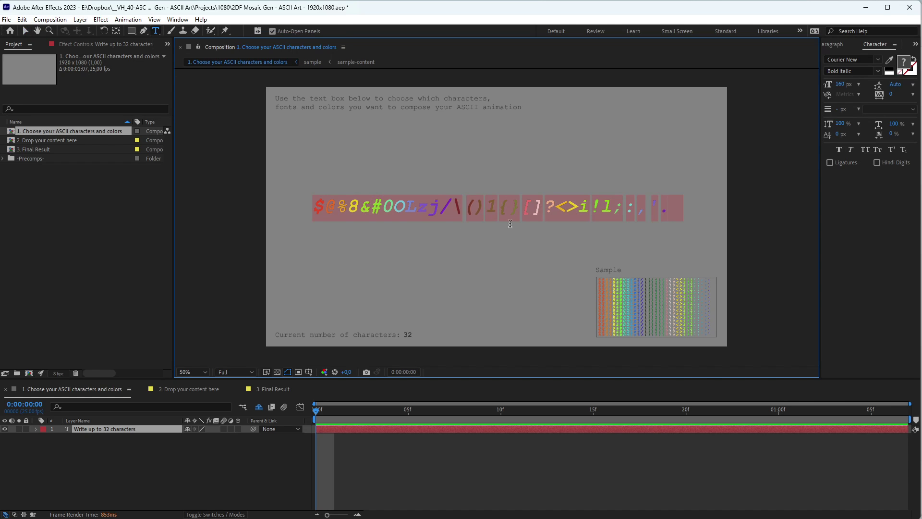
type("tyalkja")
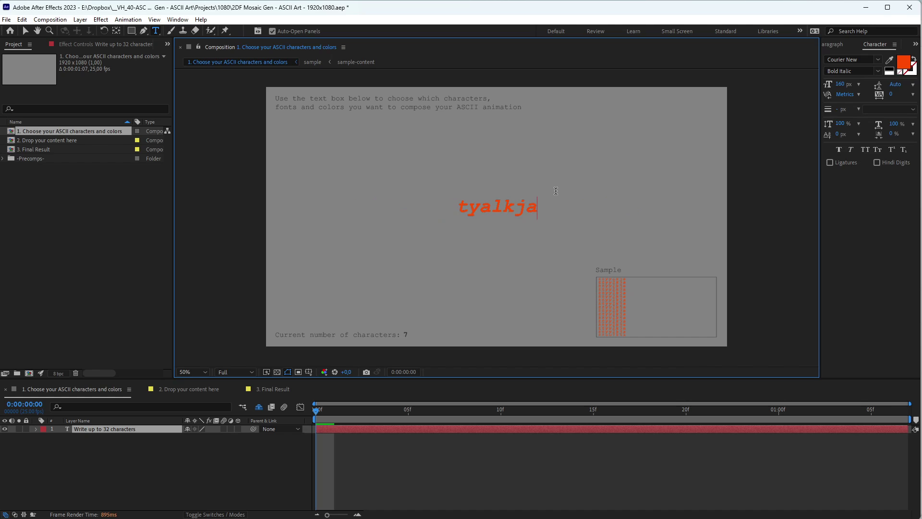
key("ctrl+z")
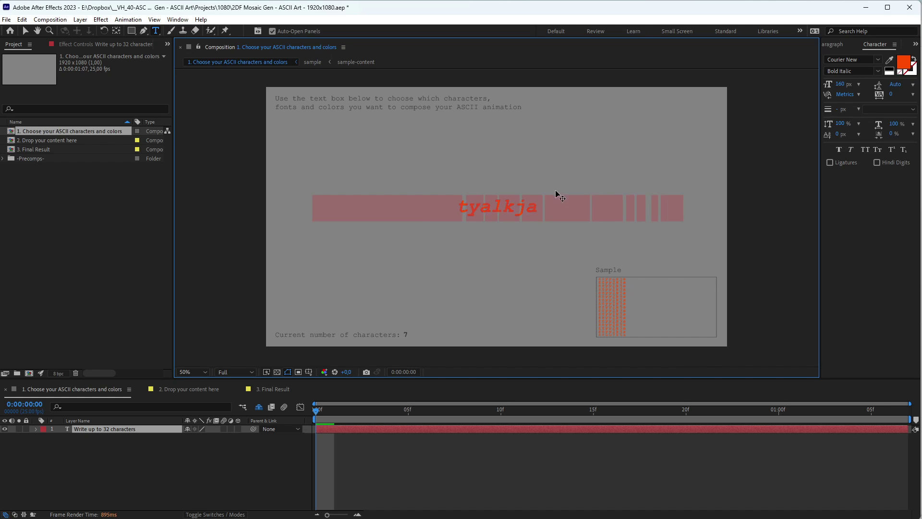
left_click(526, 486)
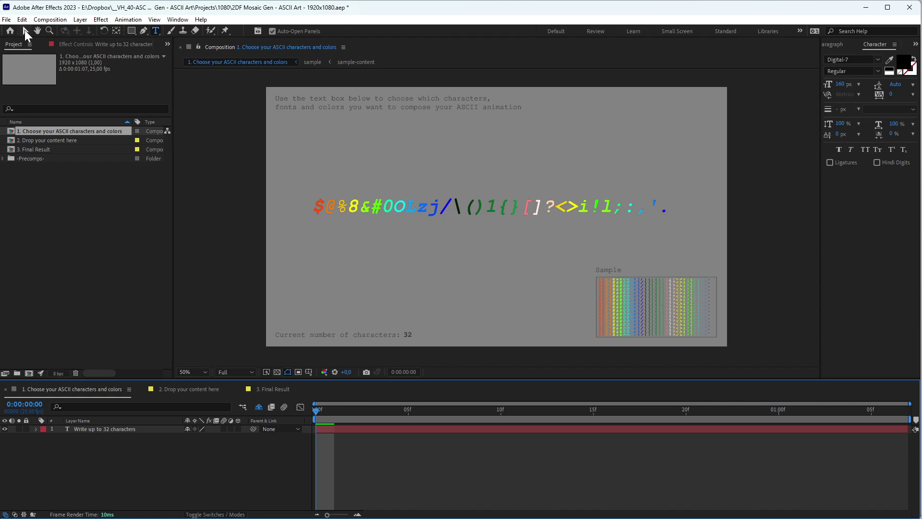
double_click(419, 207)
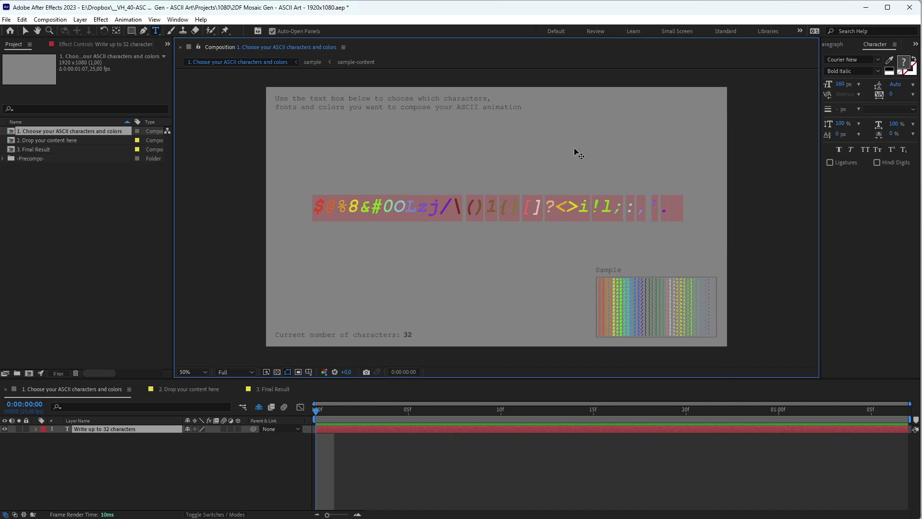
- Paste replacement text ending in 'kljlkjl' over the string and colour its first word yellow-green
key("Right")
key("Right")
key("Right")
key("Right")
key("Right")
key("Right")
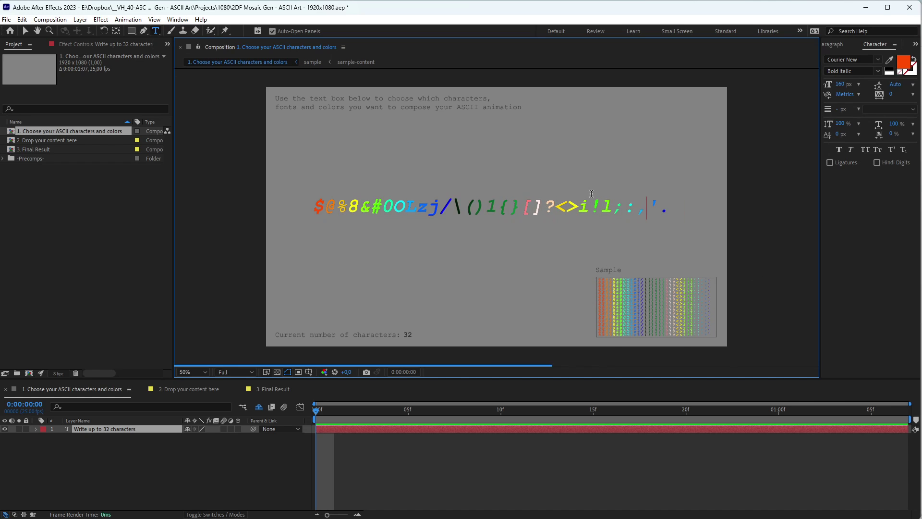
key("ctrl+a")
type("jackson mora nejaoj aokdja")
type("kljlkjl")
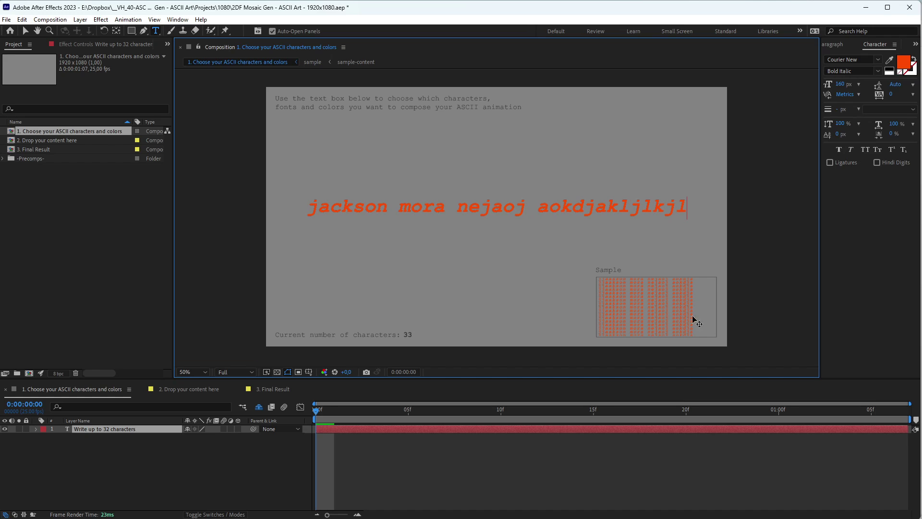
left_click(363, 211)
left_click_drag(310, 208, 388, 208)
left_click(904, 62)
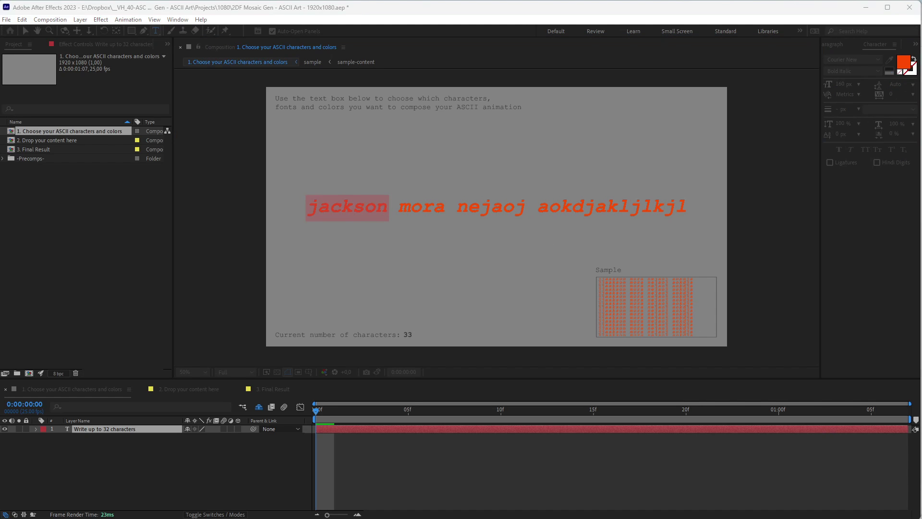
key("Return")
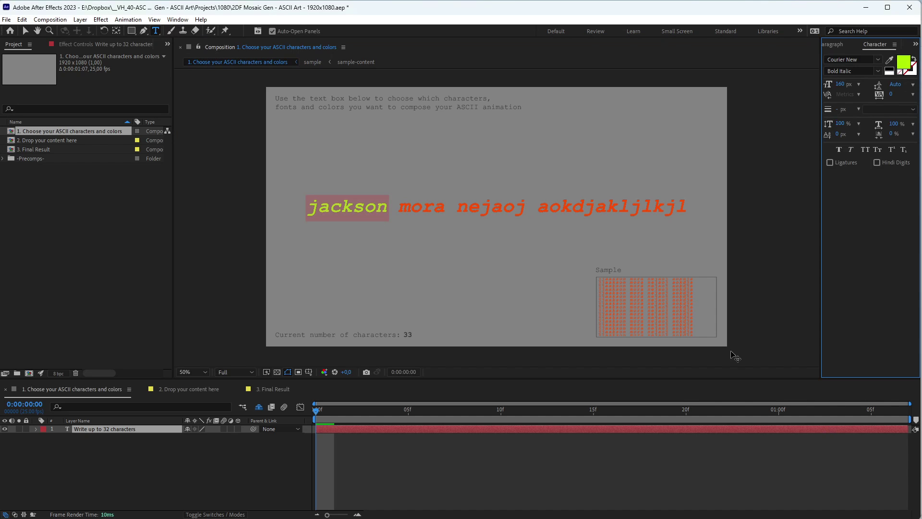
left_click(623, 465)
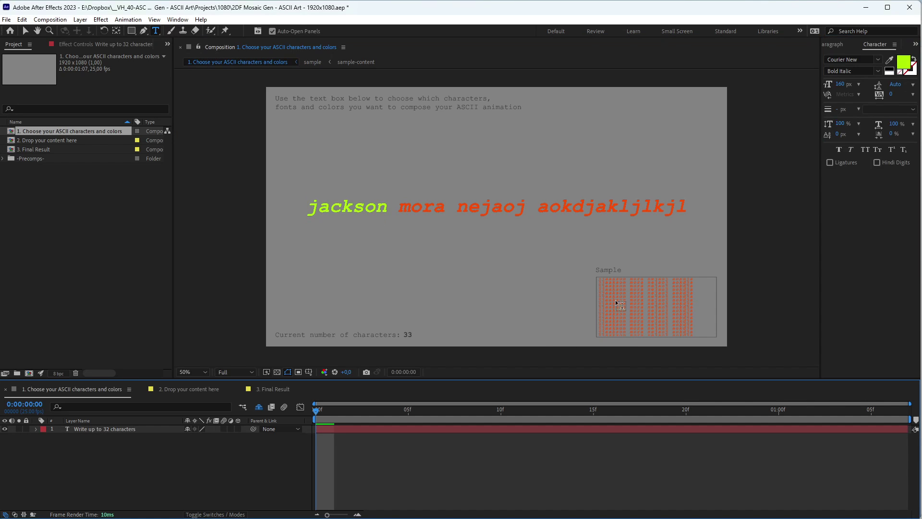
key("Page_Down")
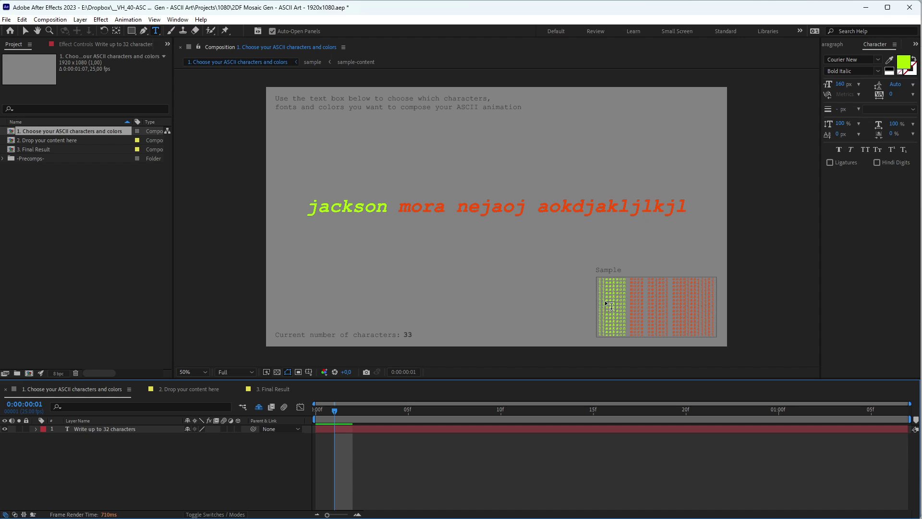
- Select the whole text line and set its font size to 140 px
left_click(407, 208)
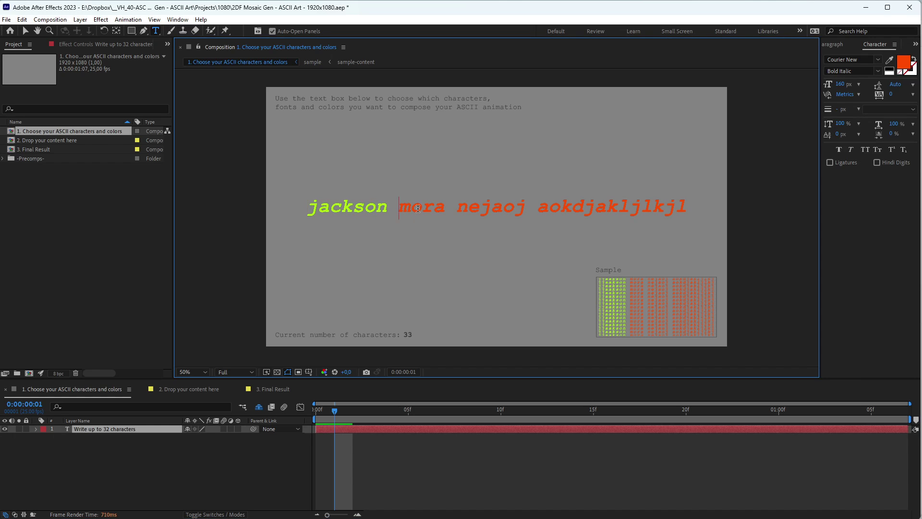
key("ctrl+a")
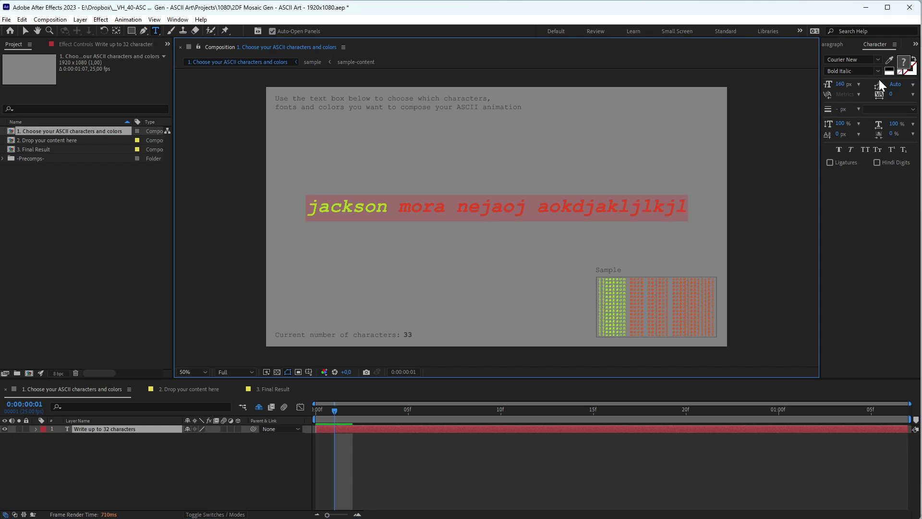
left_click(841, 86)
type("140")
key("Return")
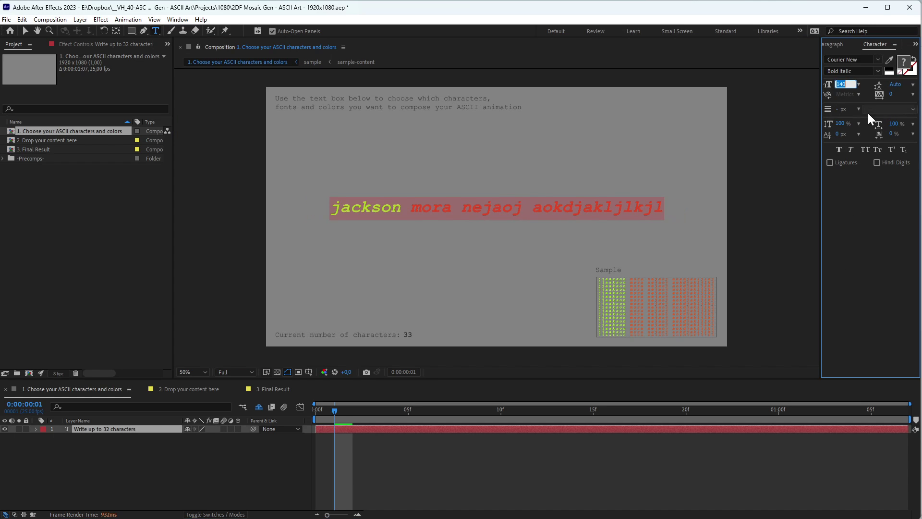
left_click(392, 210)
- Enlarge the final n of the first word to 308 px
key("shift+Right")
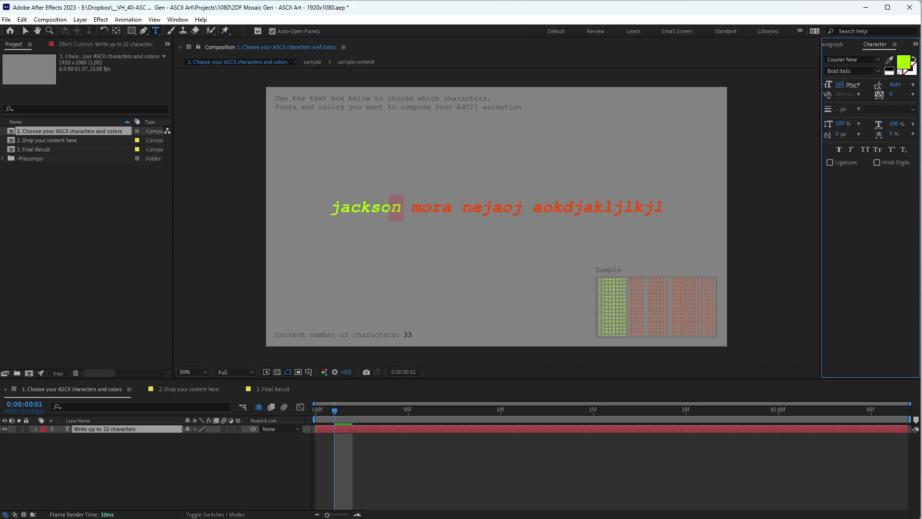
left_click_drag(851, 85, 903, 86)
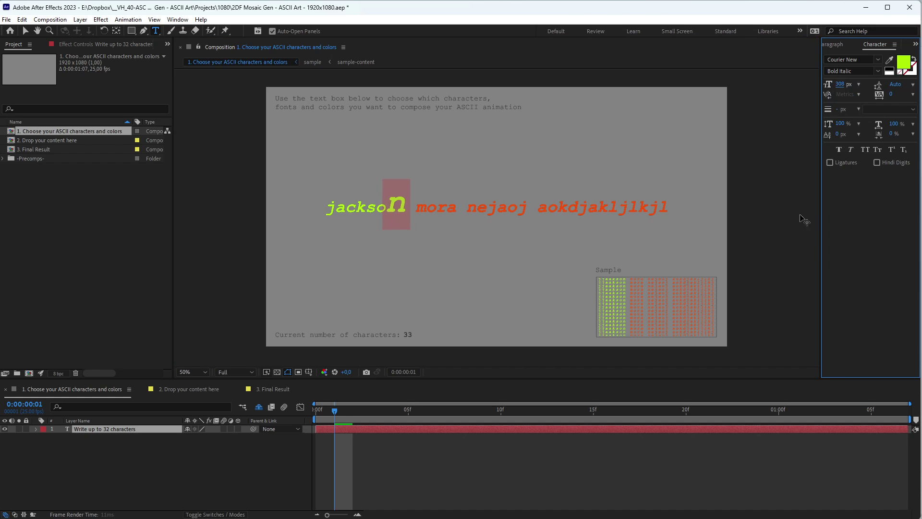
left_click(420, 484)
key("Page_Down")
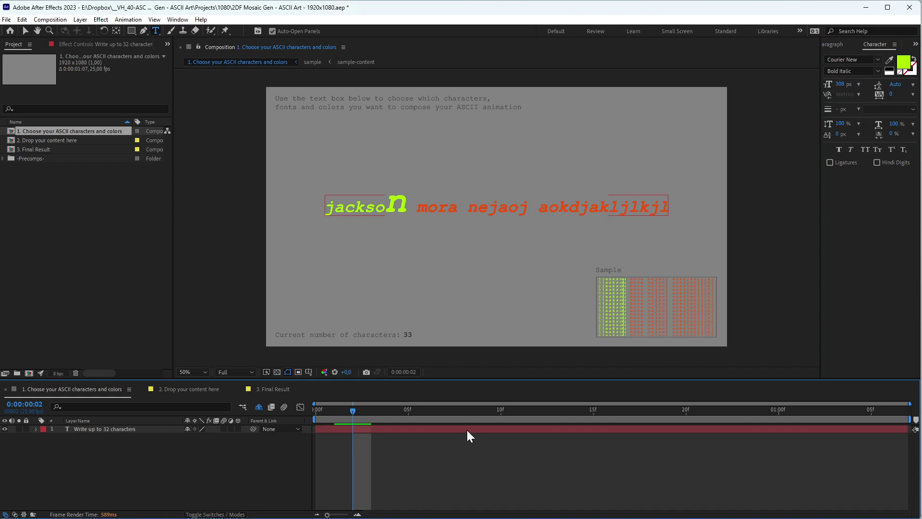
- Set the whole text line in the Digital-7 font
double_click(467, 428)
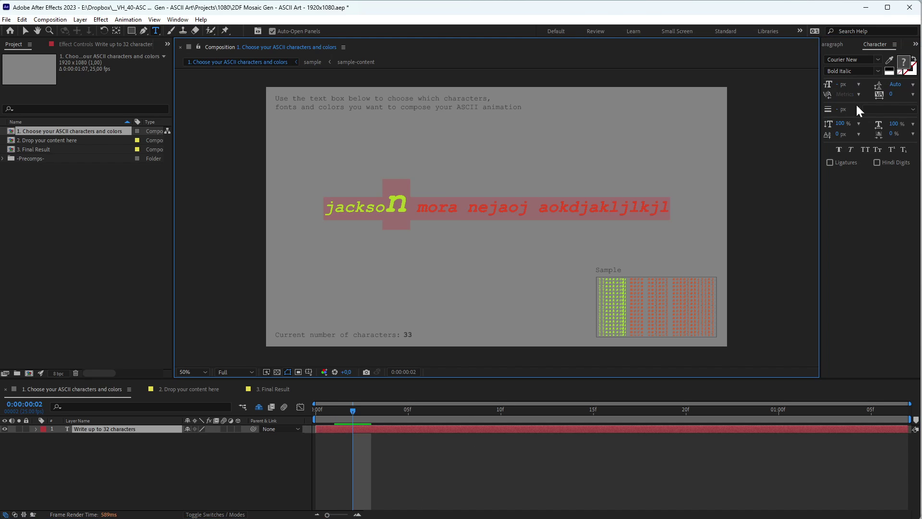
left_click(877, 60)
type("digi")
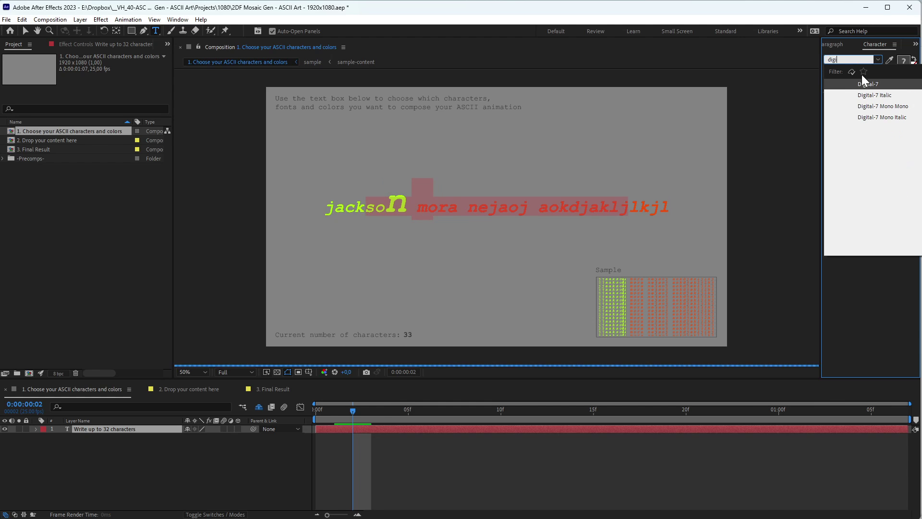
left_click(870, 86)
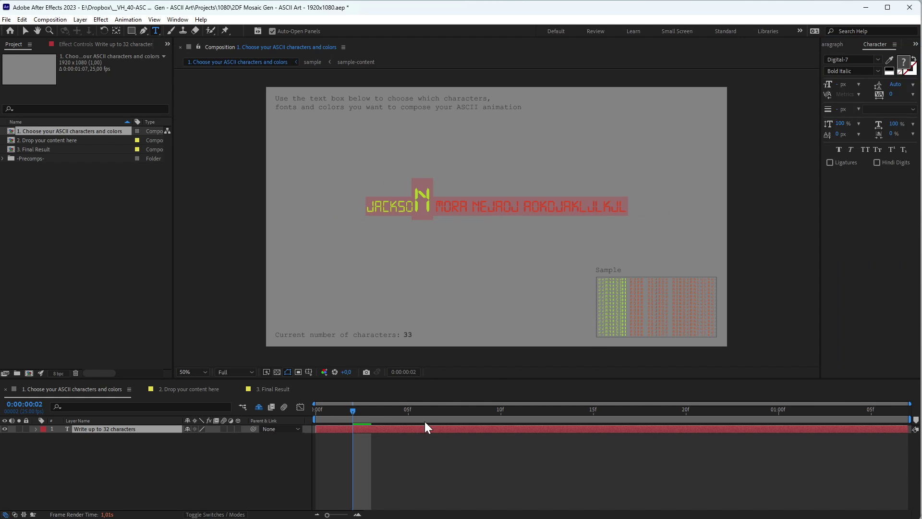
left_click(478, 485)
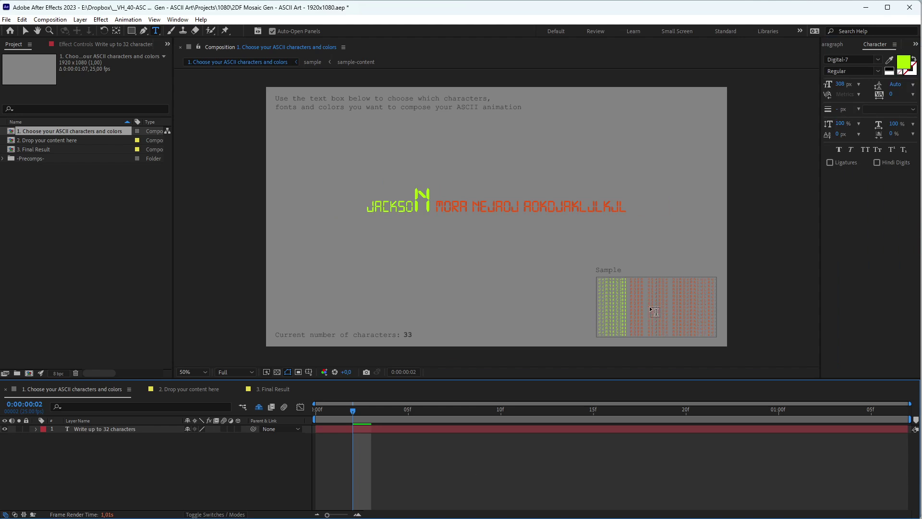
- Zoom in and pan to inspect the Sample preview, then zoom back out
key("period")
key("period")
key("h")
left_click_drag(654, 315, 435, 178)
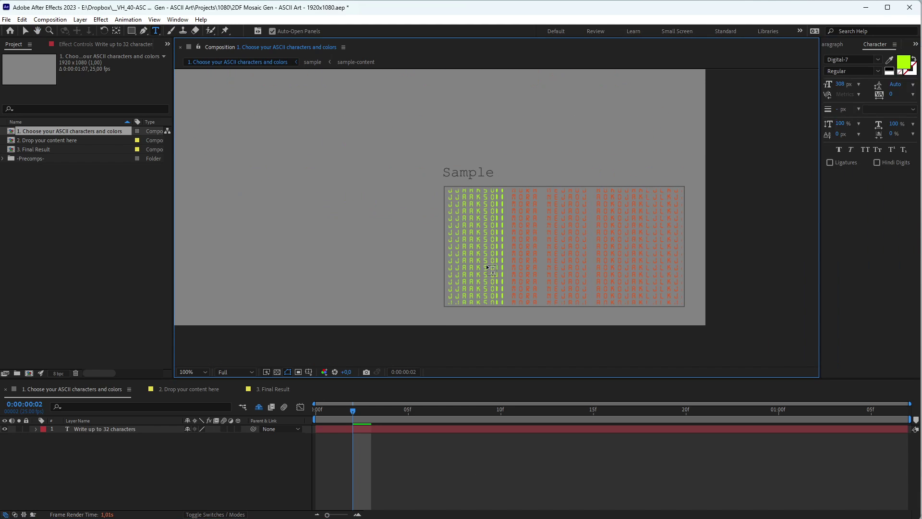
left_click_drag(533, 257, 574, 281)
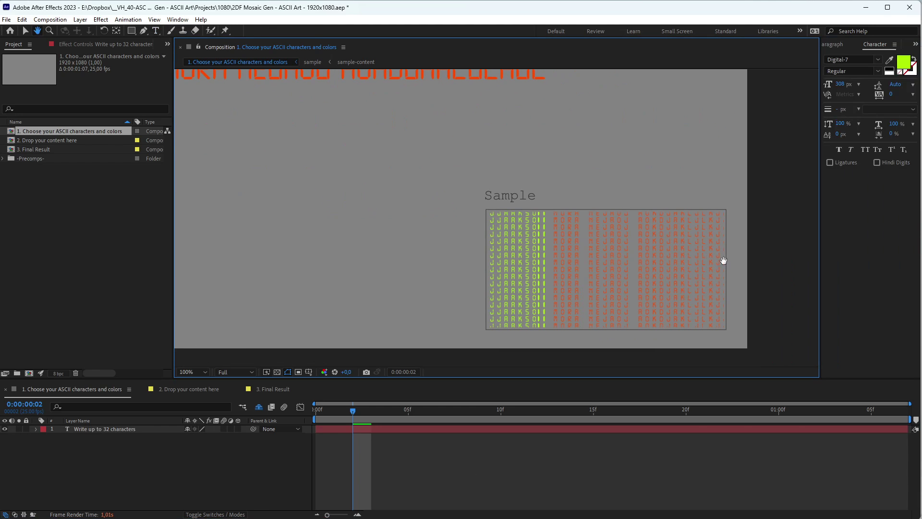
key("comma")
key("comma")
left_click_drag(489, 242, 471, 240)
- Re-enter text editing on the character line, then select the text layer
key("ctrl+t")
left_click(423, 206)
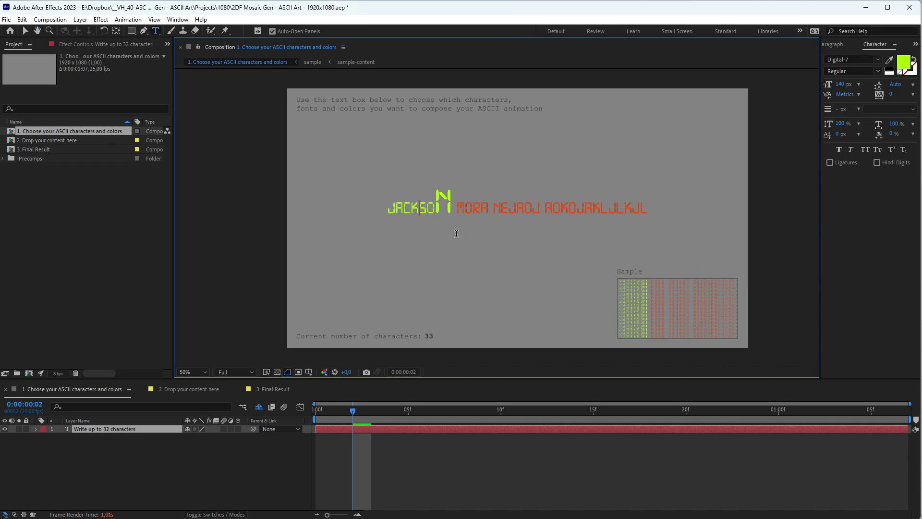
left_click(644, 209, "shift")
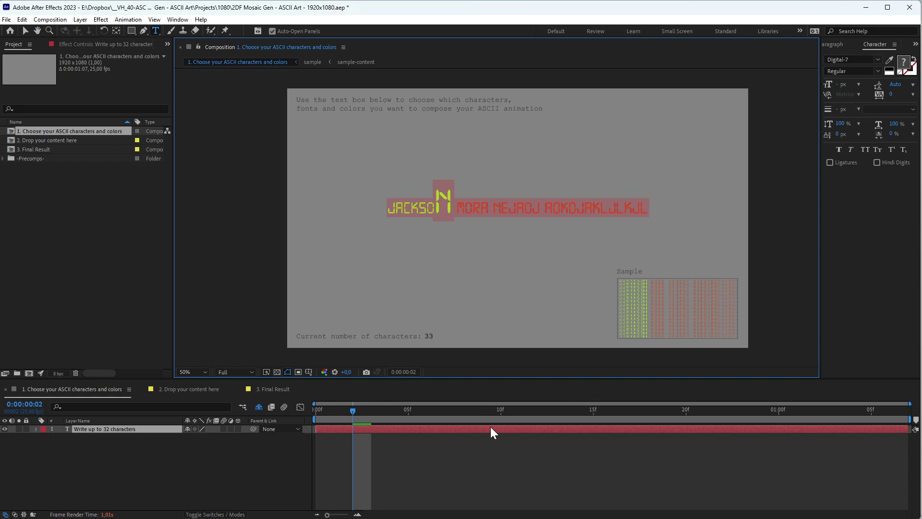
left_click(478, 455)
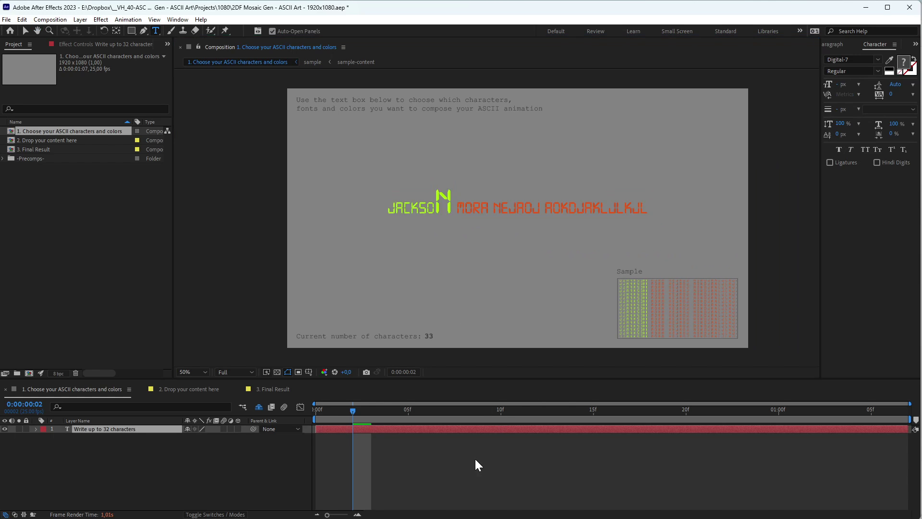
left_click(394, 207)
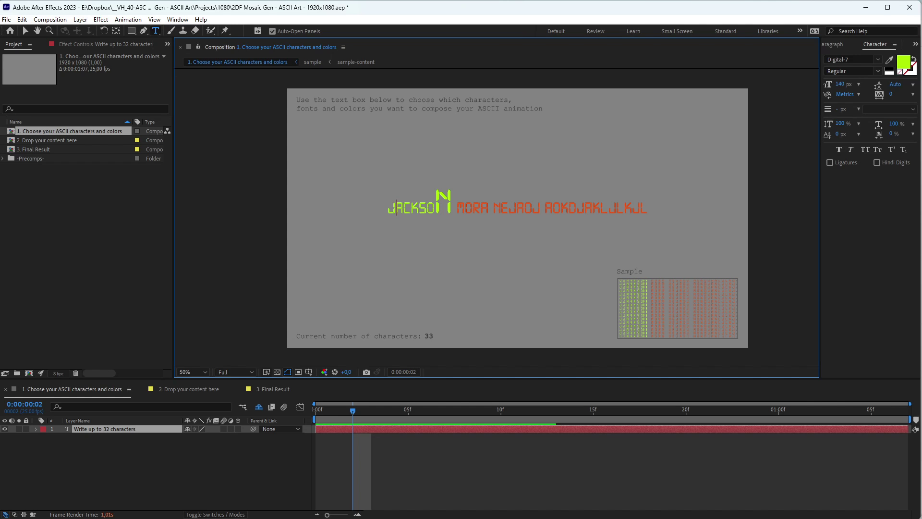
- In the Notion guide, scroll to the character samples and select the first sample line
key("alt+Tab")
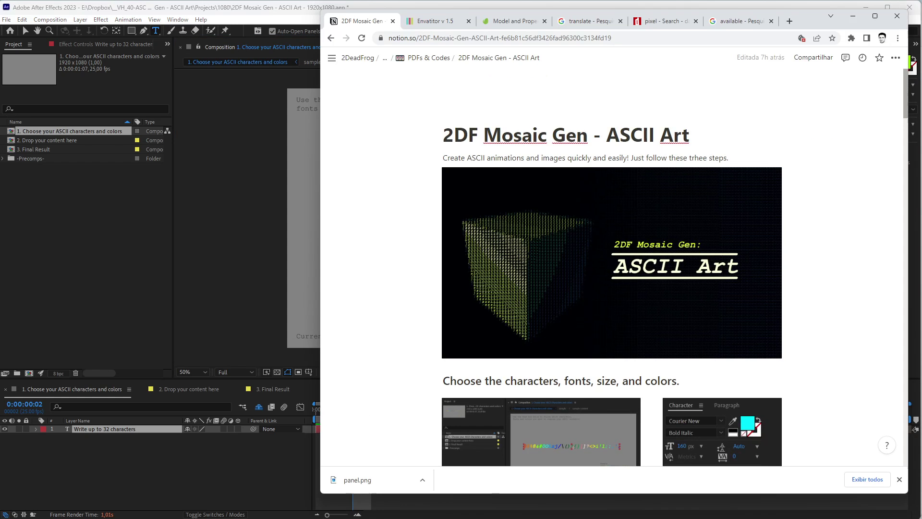
scroll(611, 267, "down", 7)
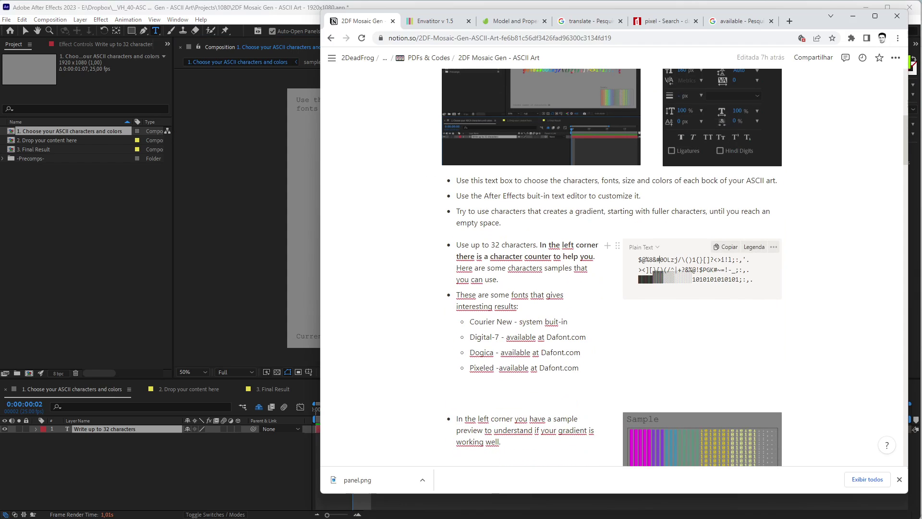
left_click_drag(749, 259, 633, 260)
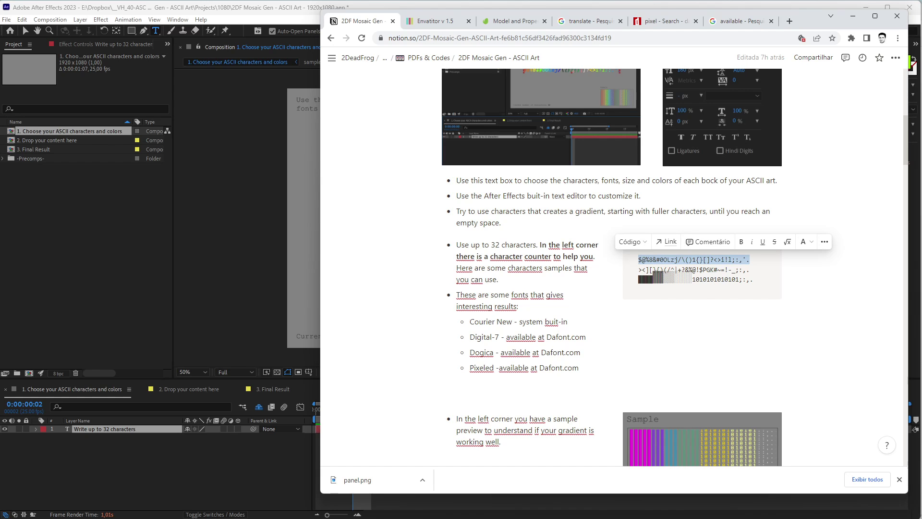
- Paste the sample ASCII ramp over the After Effects text, making it 31 characters
left_click(251, 445)
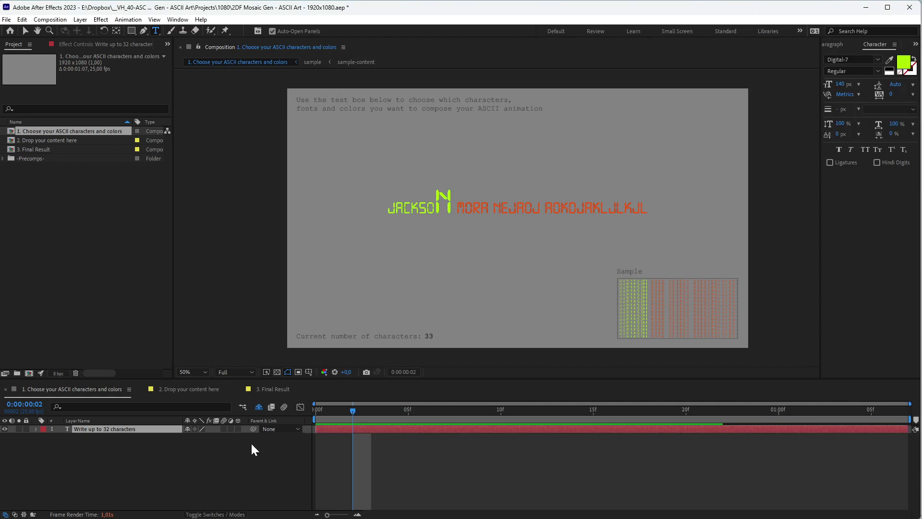
left_click(464, 212)
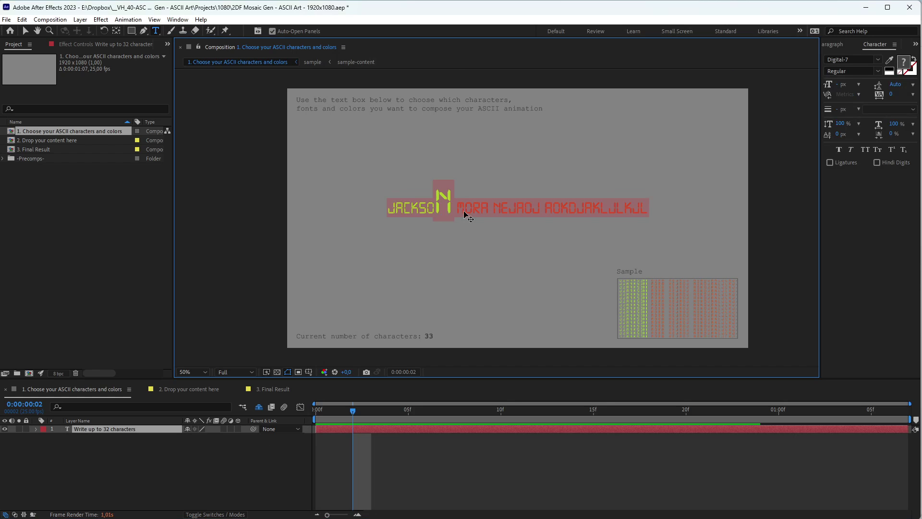
type("$@%88*DOLZJ/\\()(){}?<>!IL;:'.")
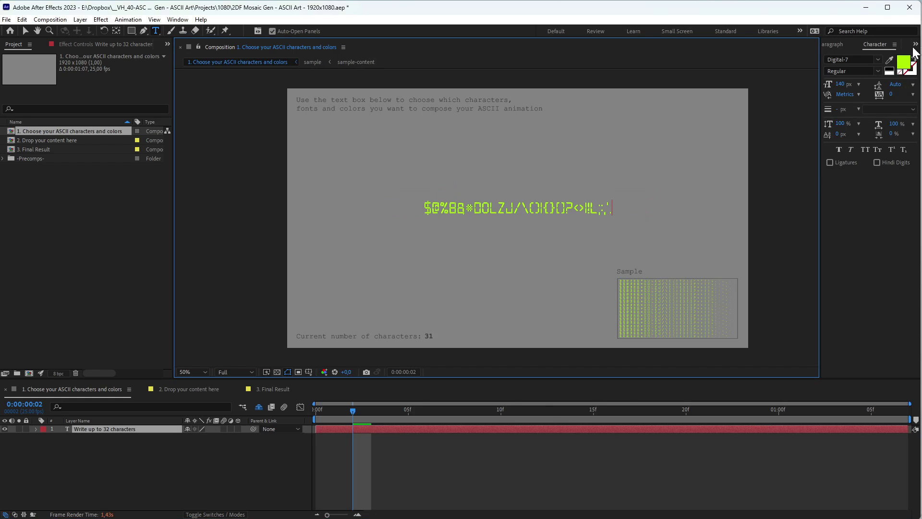
left_click(180, 20)
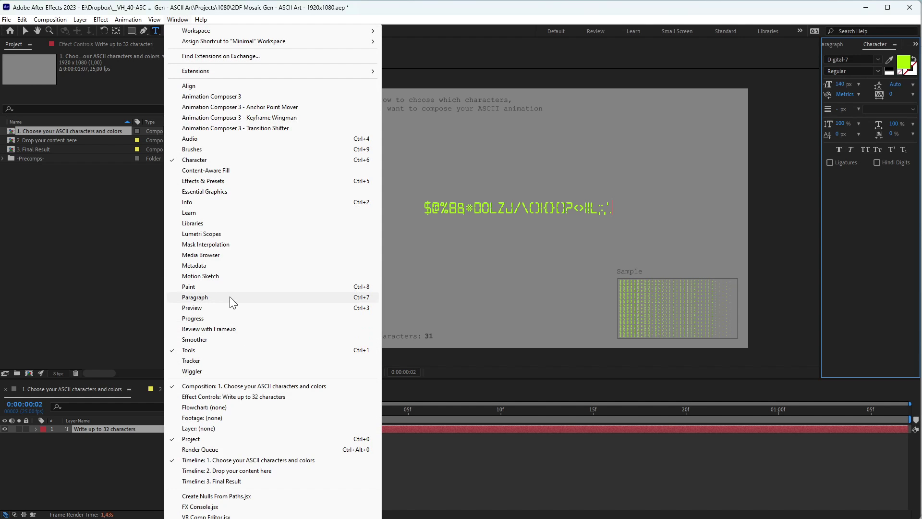
- Show the Libraries palettes, select $@%8, and dock the Character panel beneath Libraries
left_click(192, 224)
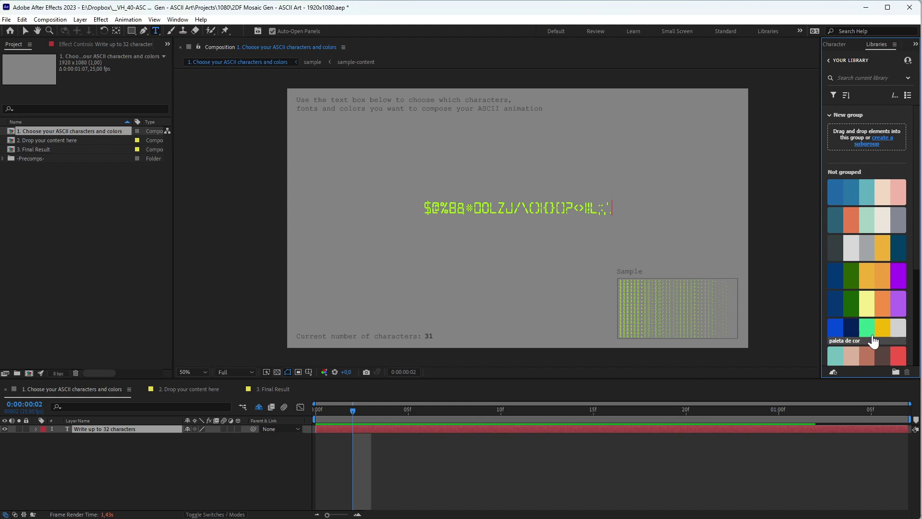
left_click(436, 208)
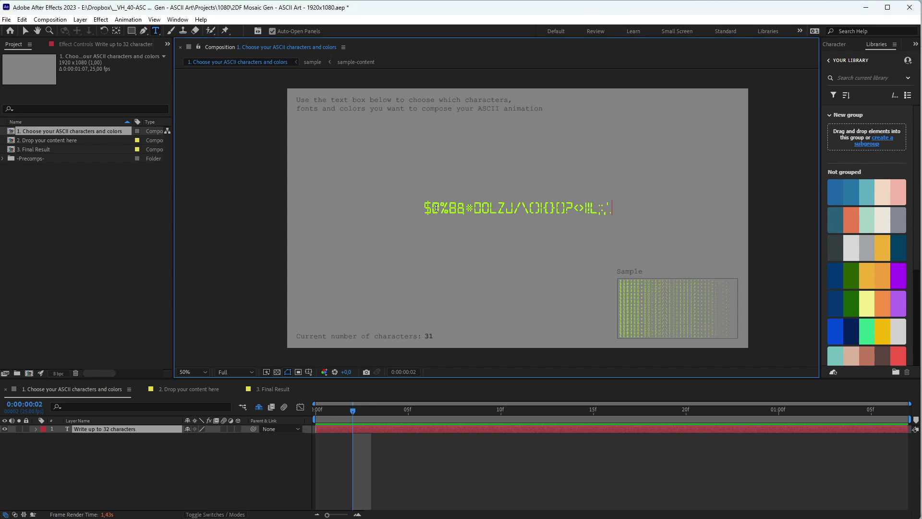
left_click_drag(457, 210, 420, 204)
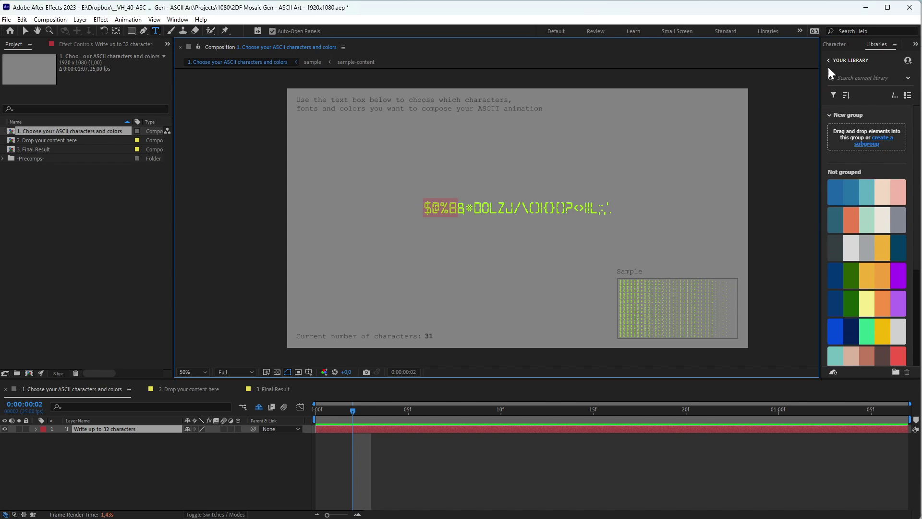
left_click_drag(833, 44, 856, 382)
- Colour $@%8 and the following 8*DOLZ characters with the blue library swatches
left_click(889, 267)
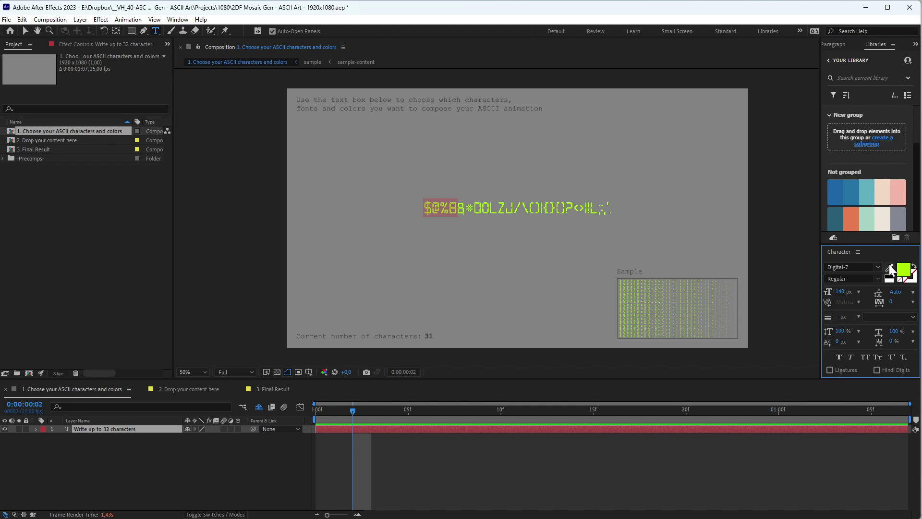
left_click(835, 186)
left_click_drag(457, 213, 511, 216)
left_click(889, 267)
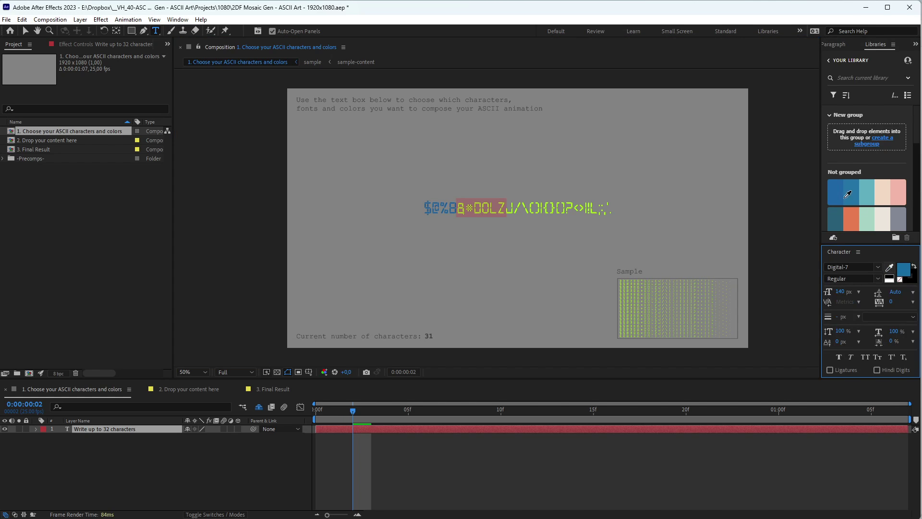
left_click(836, 192)
- Colour J/\() teal and {}[]? peach using library swatches
left_click_drag(505, 211, 545, 213)
left_click(889, 267)
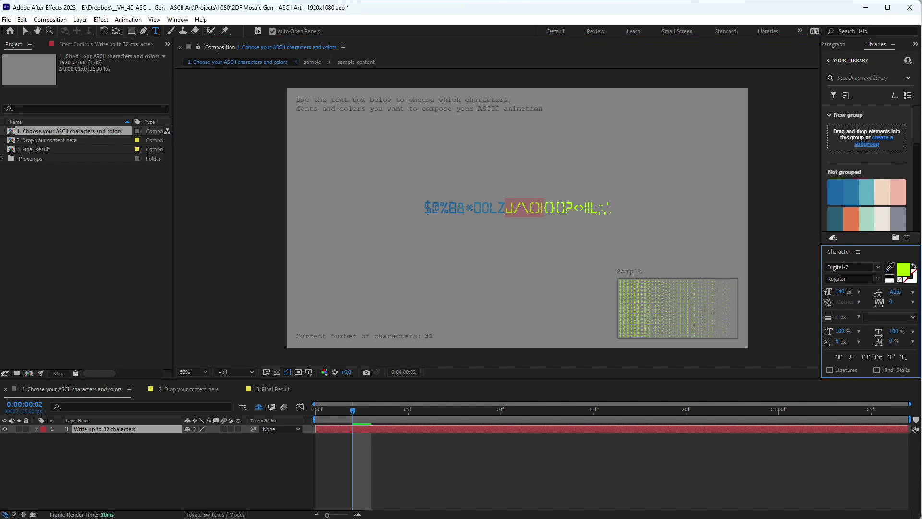
left_click(868, 191)
left_click(558, 207)
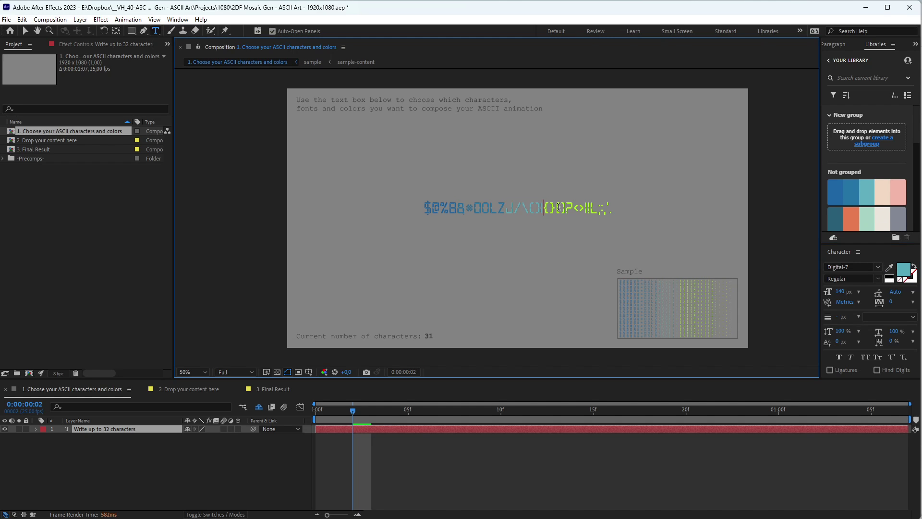
left_click_drag(543, 207, 573, 207)
left_click(889, 267)
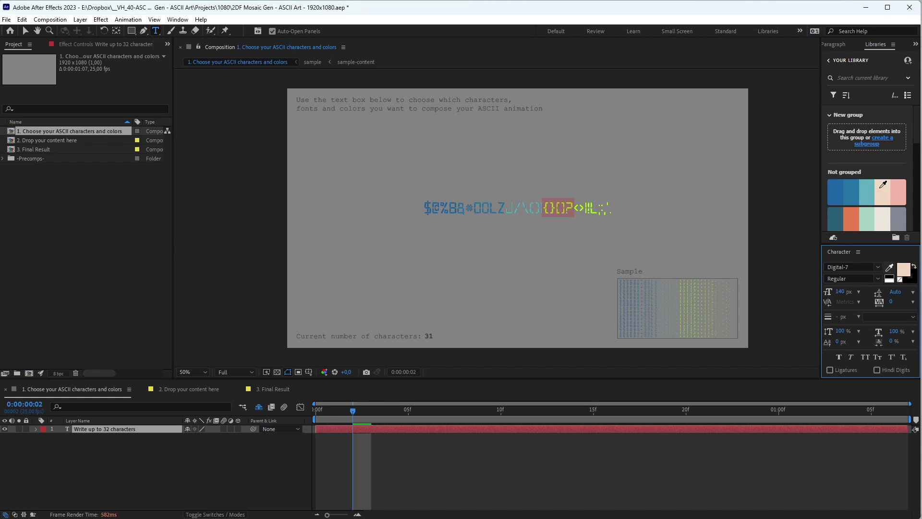
left_click(882, 190)
left_click(575, 210)
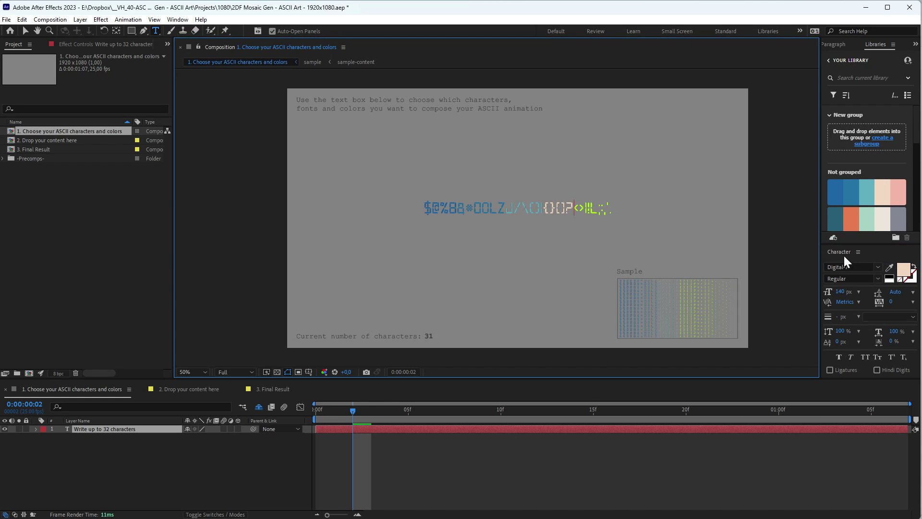
- Colour the trailing <>|L;:' characters pink and deselect the layer
left_click(610, 209, "shift")
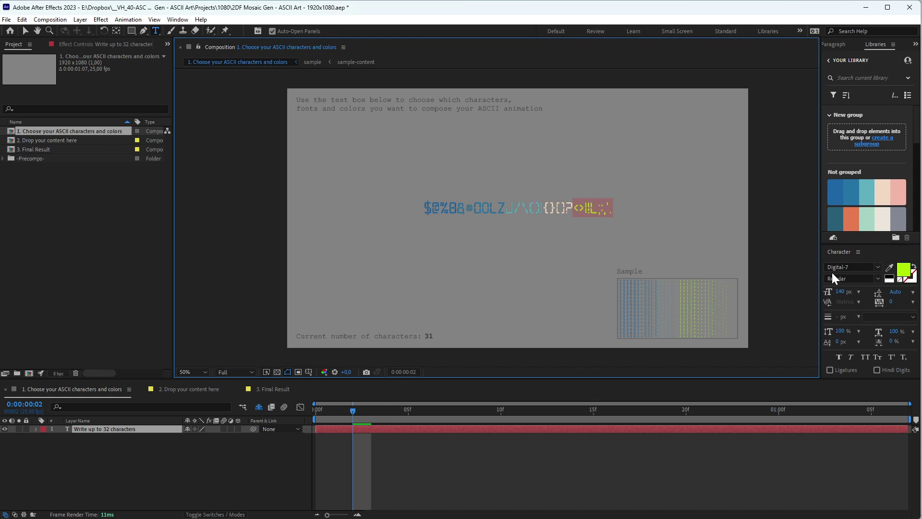
left_click(889, 267)
left_click(898, 220)
left_click(751, 478)
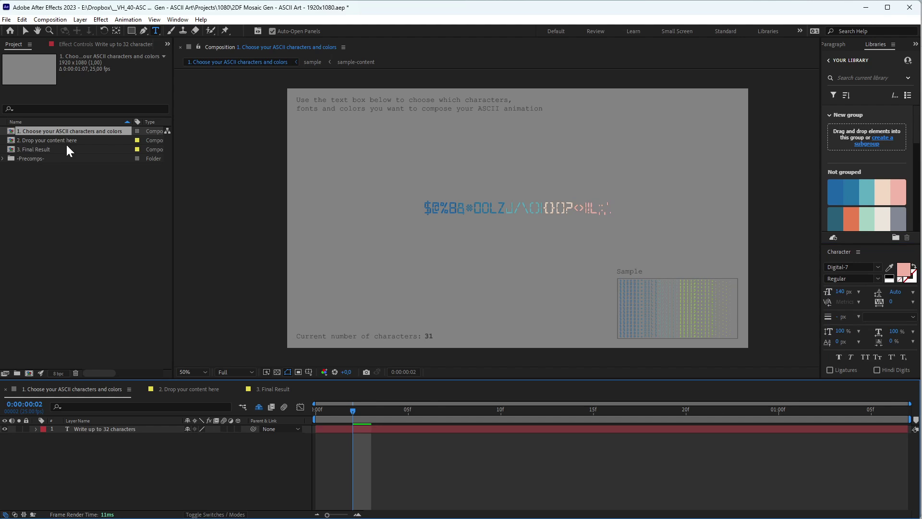
- Check the 2DF Logo layer in Drop your content here, then open the Final Result comp
double_click(11, 141)
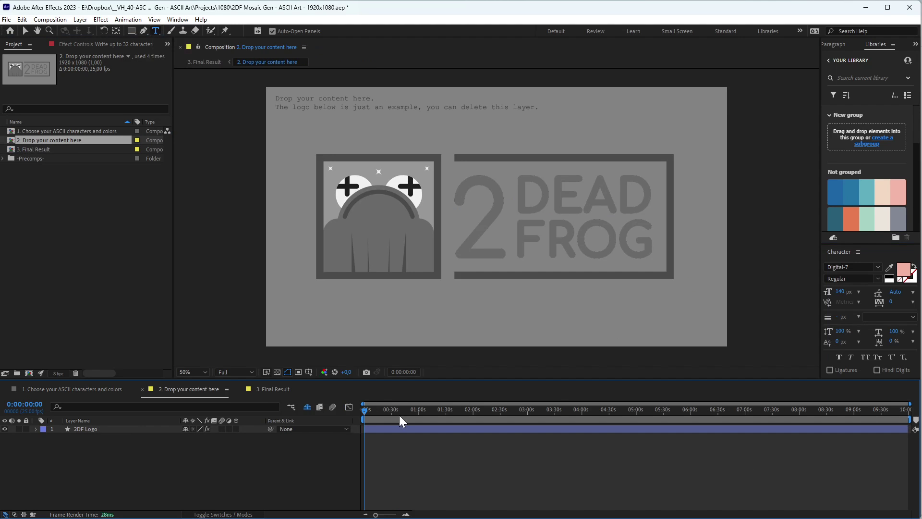
left_click(410, 428)
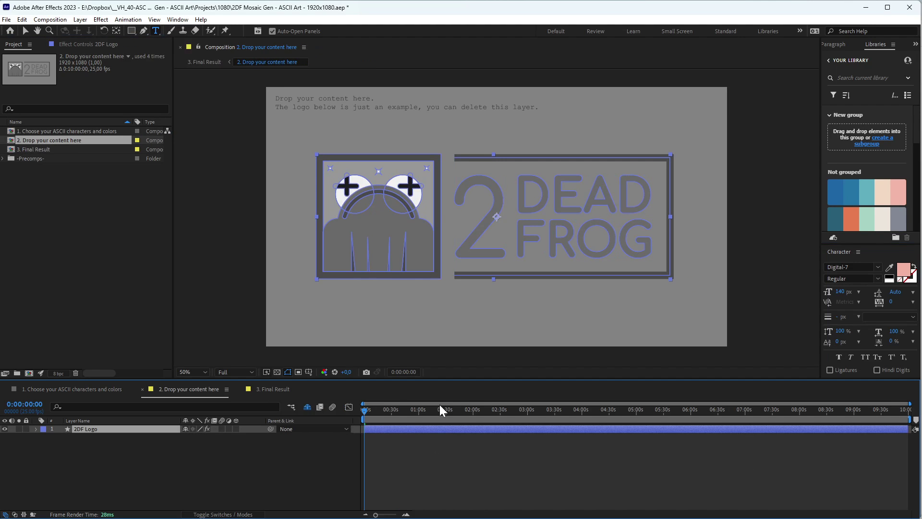
double_click(36, 150)
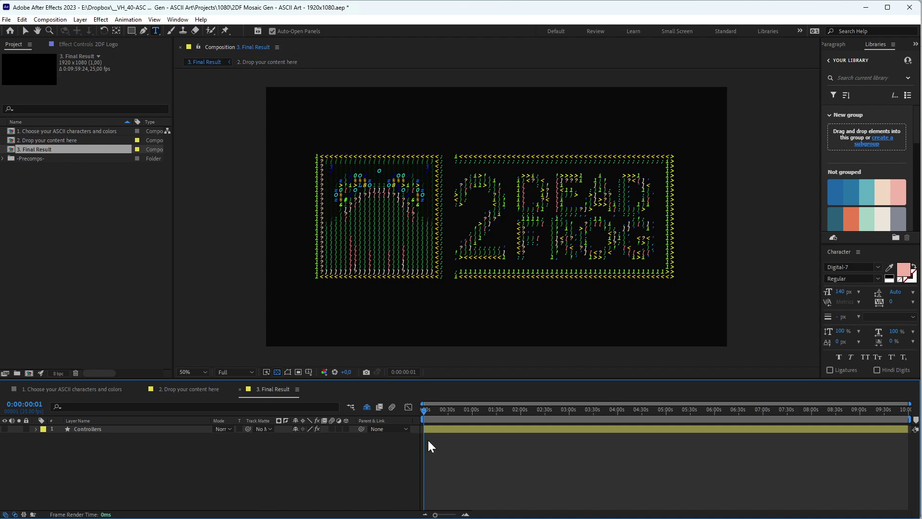
- Scrub Final Result back to frame 1 and step forward through the ASCII render
left_click(428, 411)
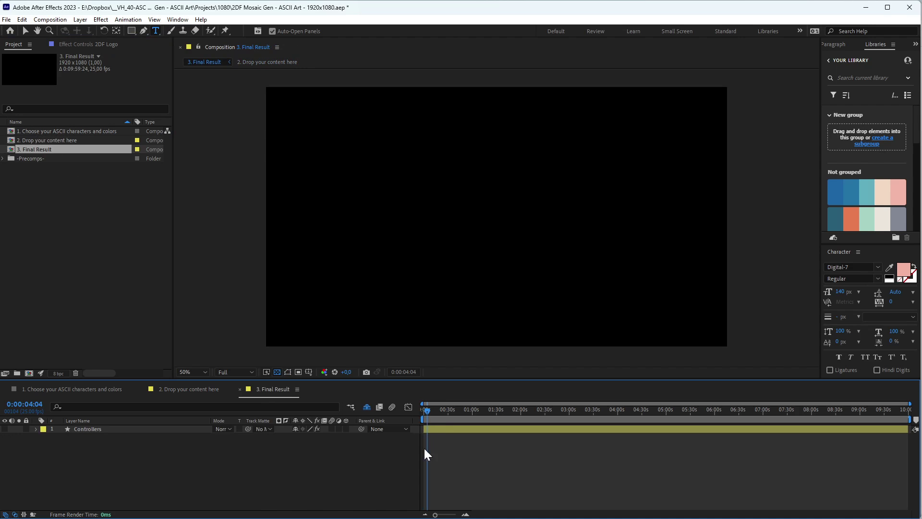
left_click_drag(426, 411, 412, 408)
scroll(419, 454, "up", 5)
left_click(432, 414)
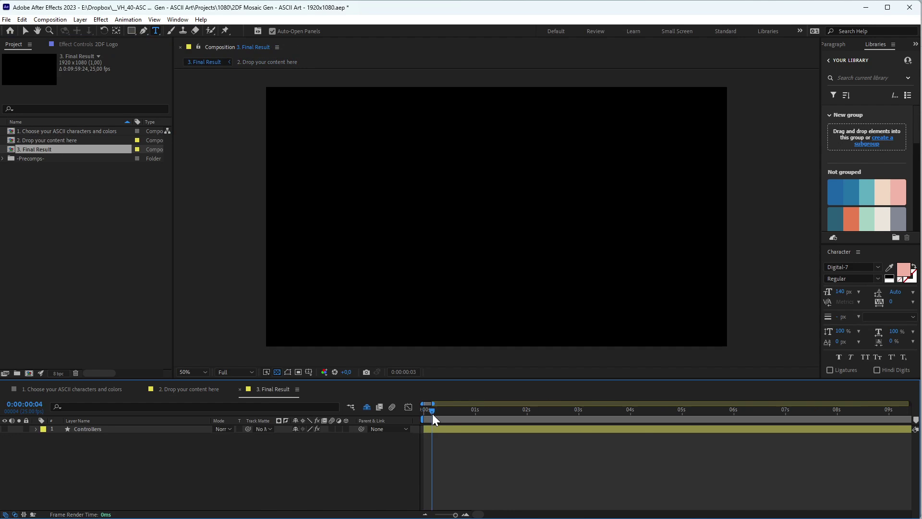
scroll(434, 411, "up", 5)
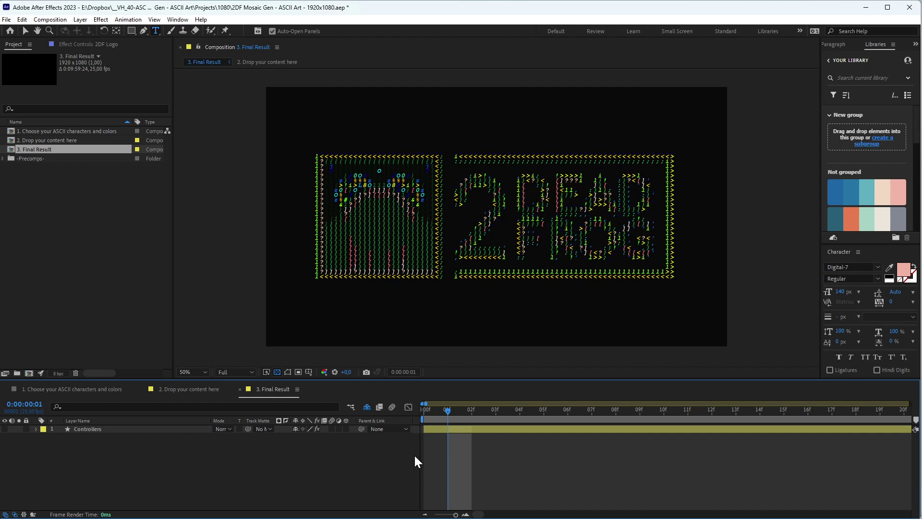
key("Page_Down")
key("Page_Down")
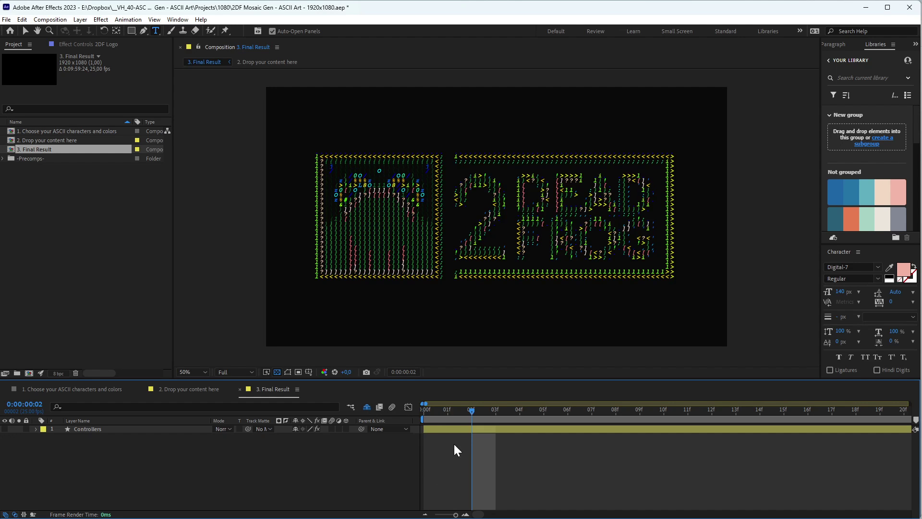
left_click(457, 430)
key("Page_Down")
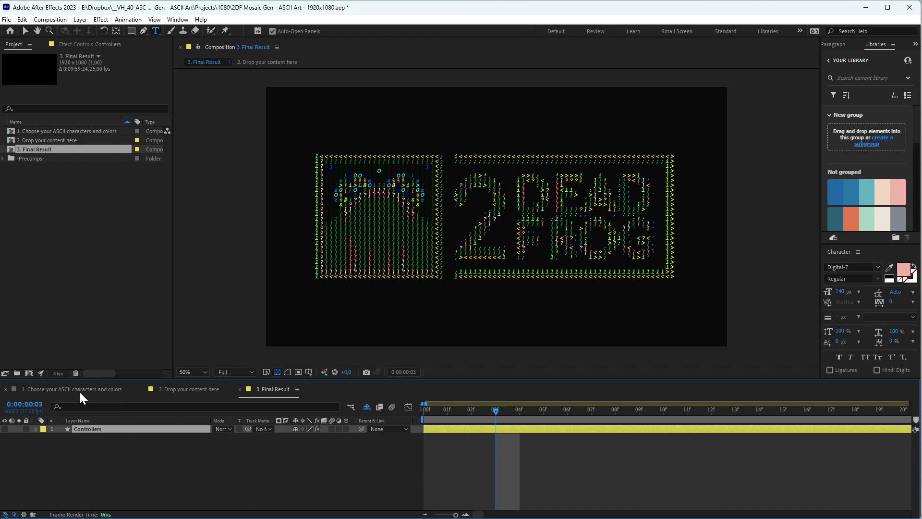
- Reset the characters comp to its first frame, then step between frames 1 and 2 in Final Result
left_click(81, 389)
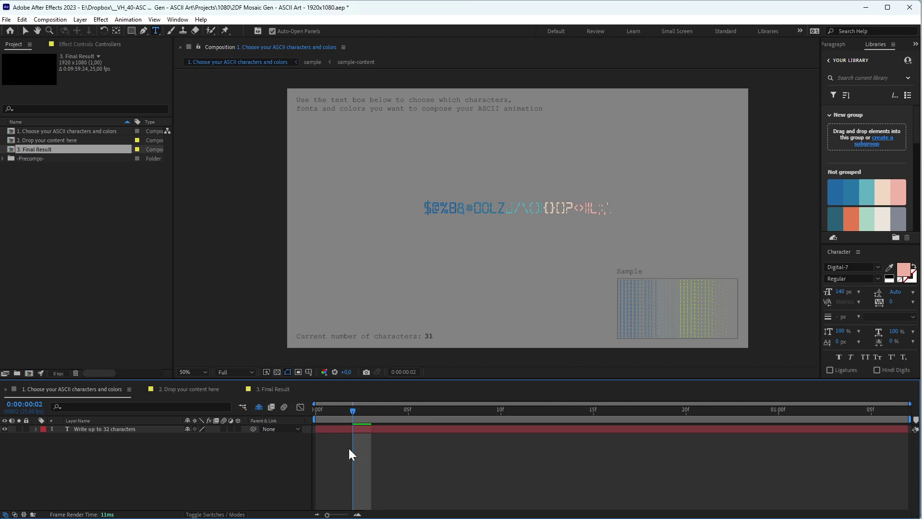
left_click(349, 431)
key("Home")
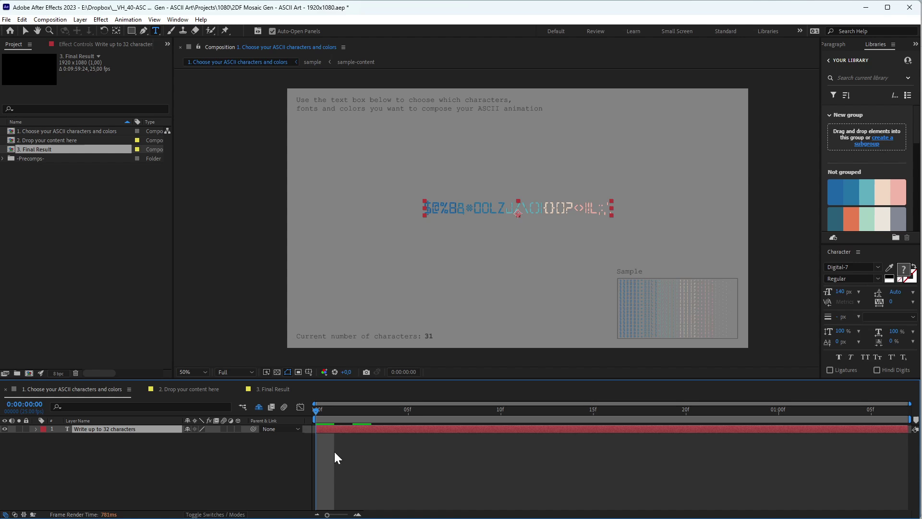
left_click(263, 390)
left_click(469, 413)
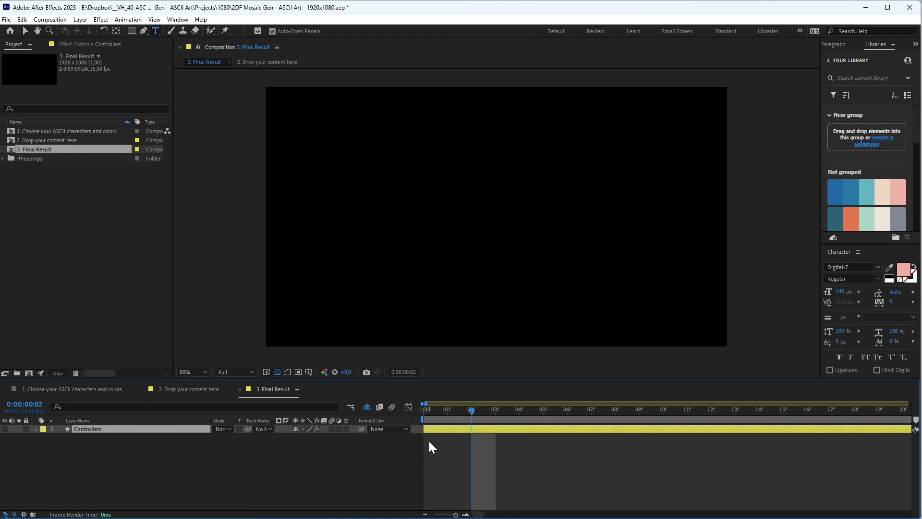
key("Page_Up")
key("Page_Up")
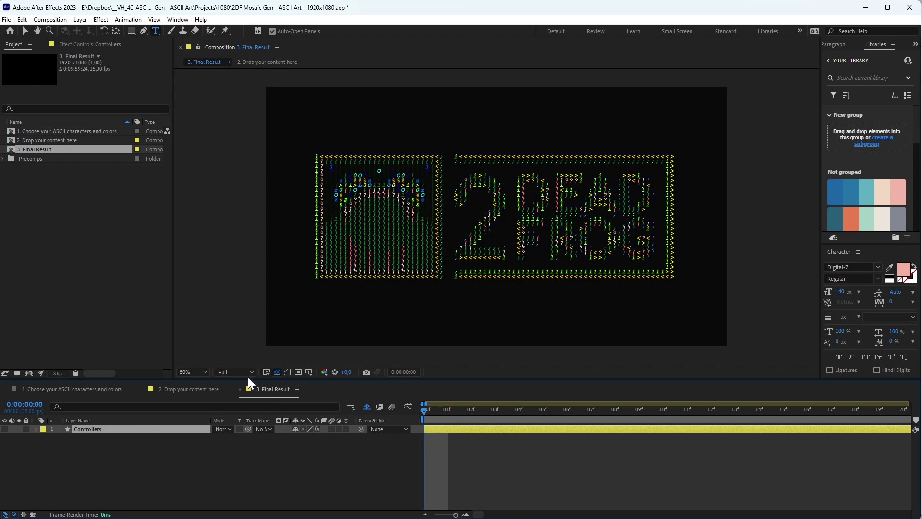
left_click(72, 21)
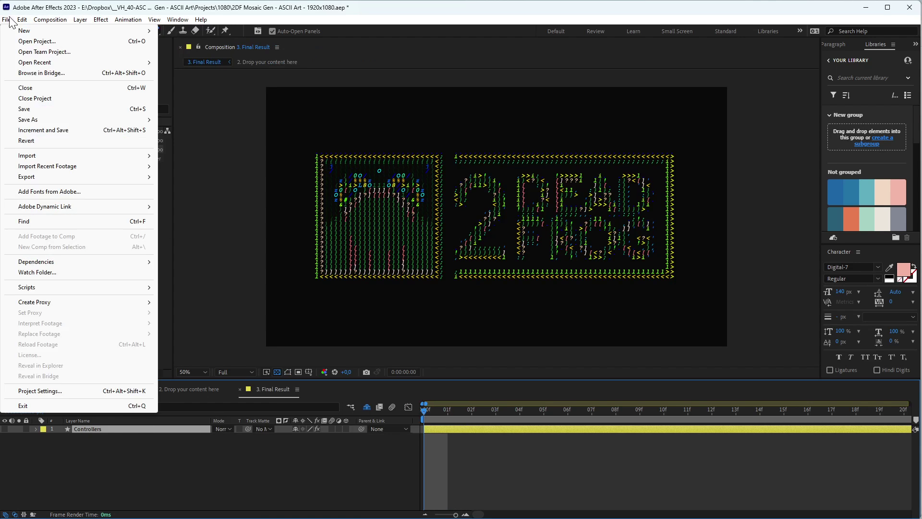
- Purge all memory and disk cache from the Edit menu and confirm with OK
mouse_move(64, 239)
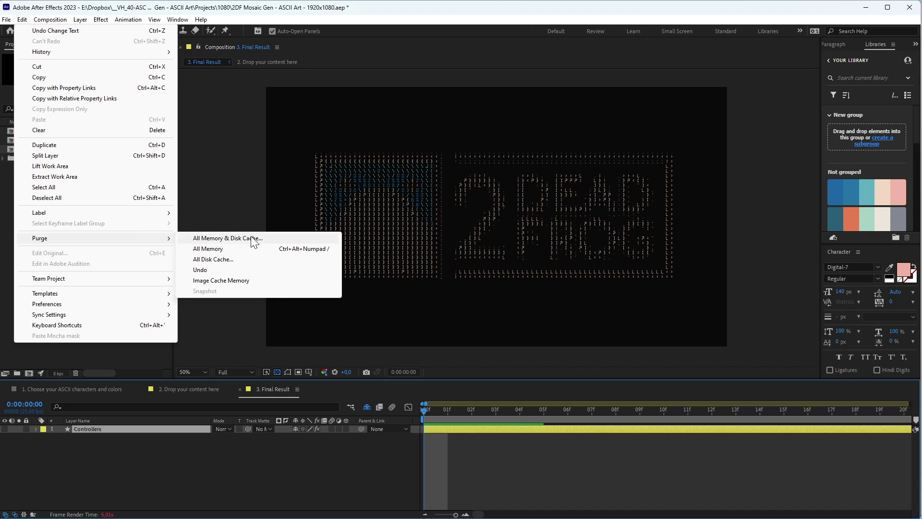
left_click(255, 238)
left_click(890, 506)
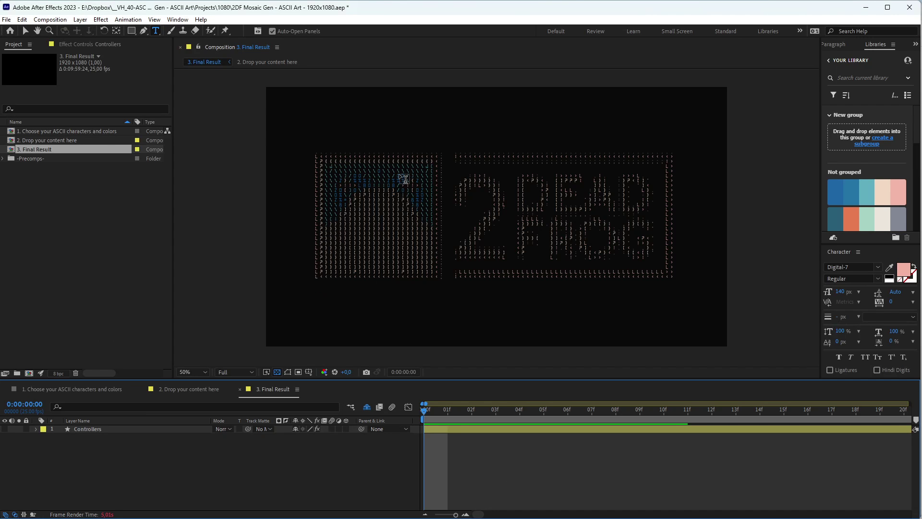
- Switch to the 2. Drop your content here composition, viewed at 50%
key("slash")
scroll(404, 211, "down", 2)
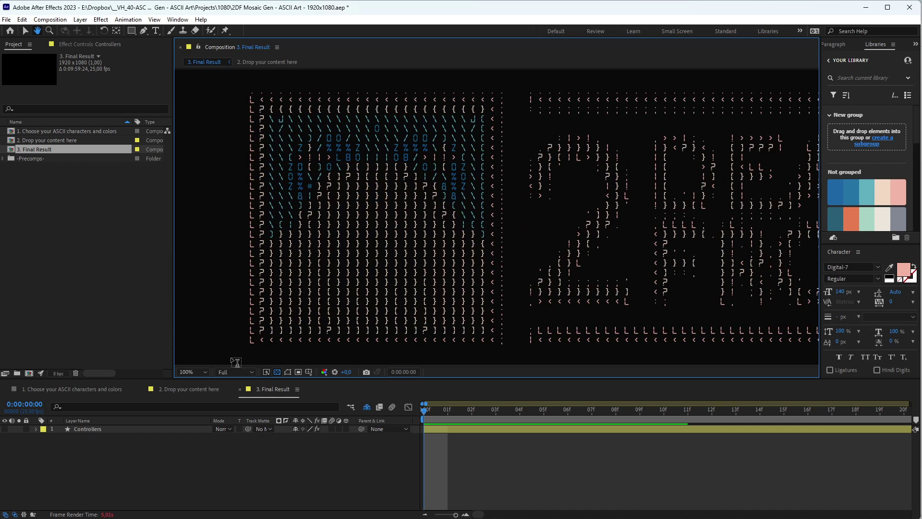
left_click(169, 389)
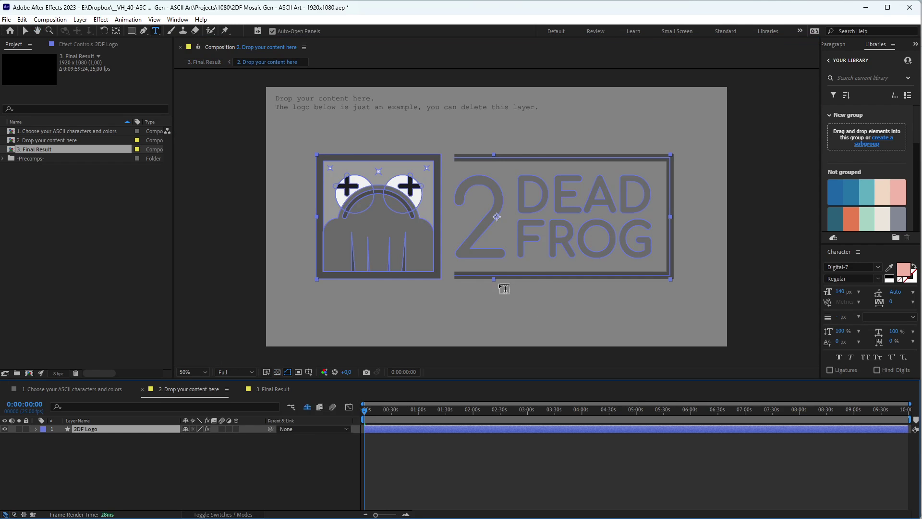
left_click(257, 388)
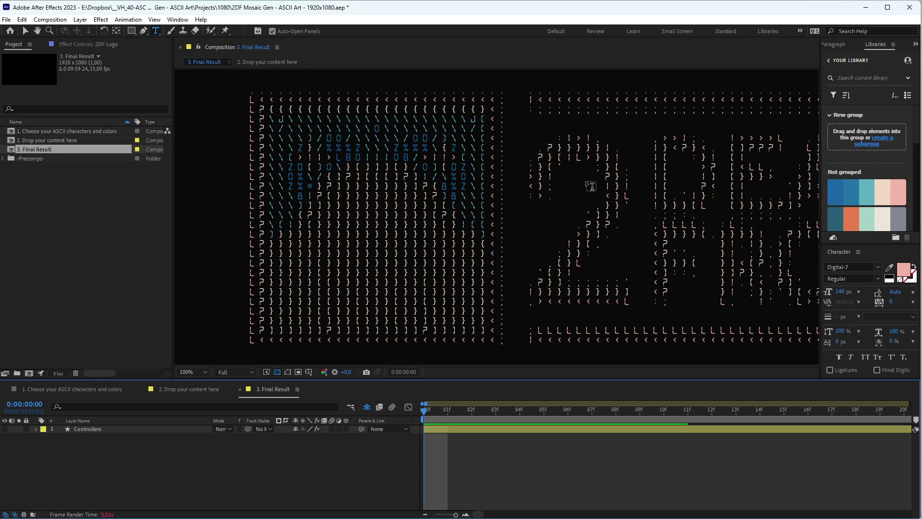
key("comma")
key("comma")
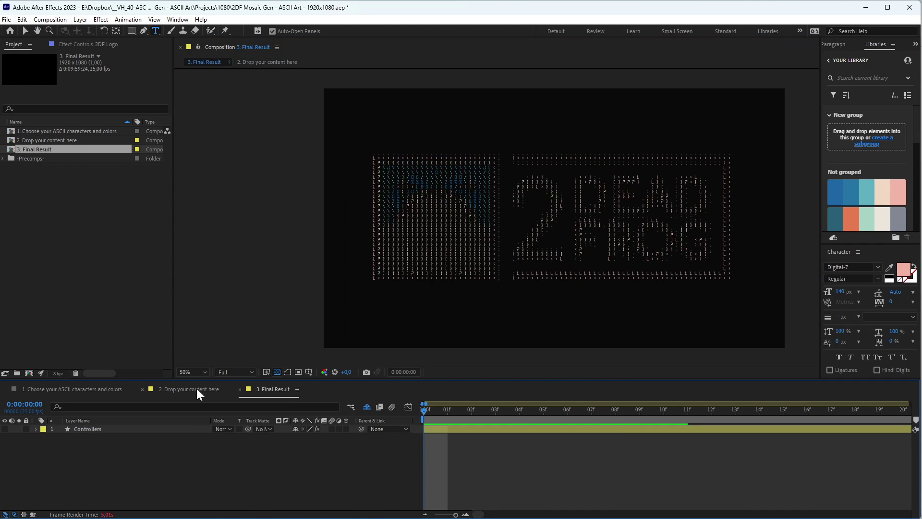
left_click(197, 390)
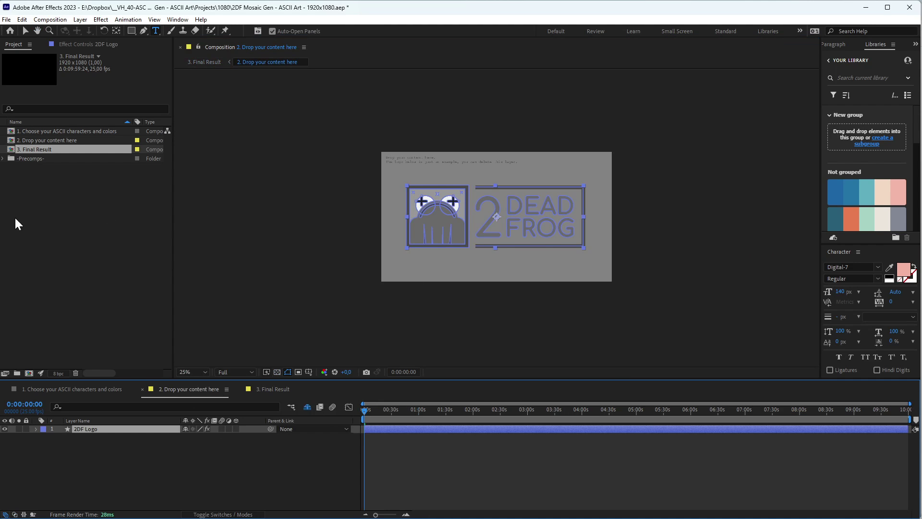
- Import L001.Walk.Loop.mov from the desktop folder into the project
double_click(142, 280)
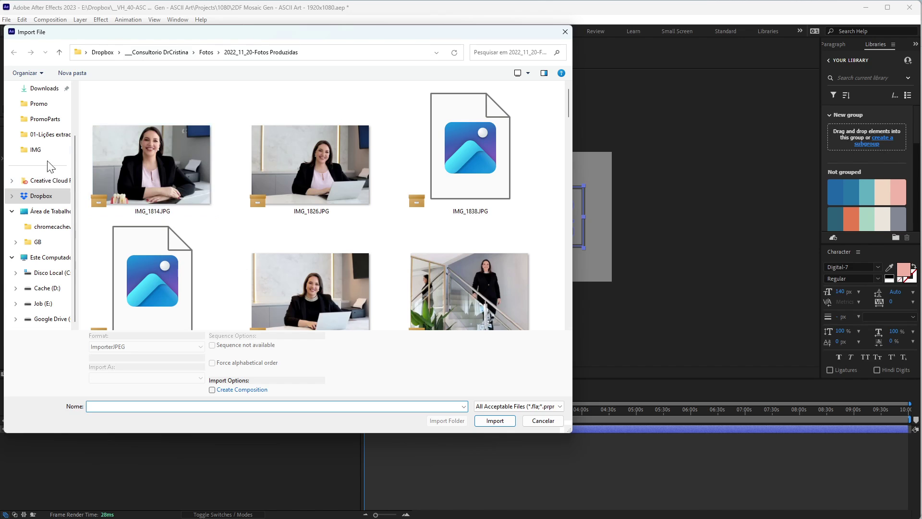
left_click(39, 197)
left_click(37, 211)
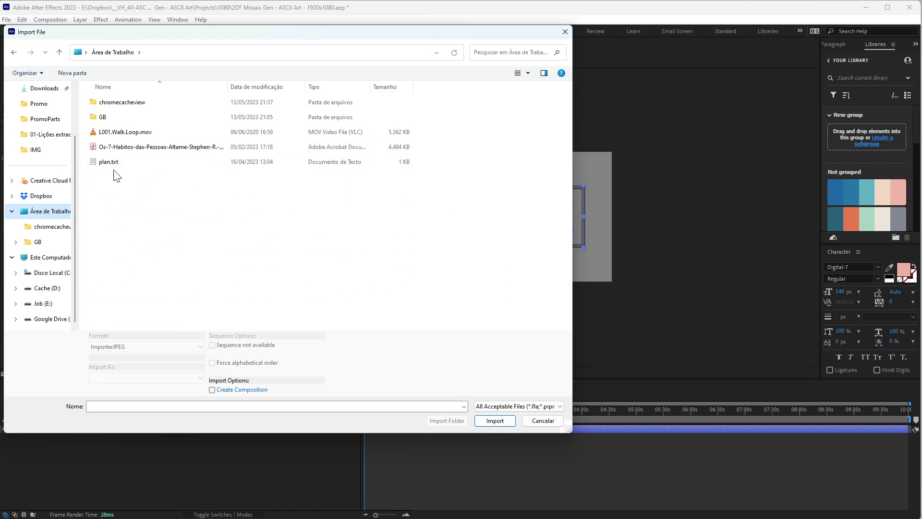
double_click(122, 136)
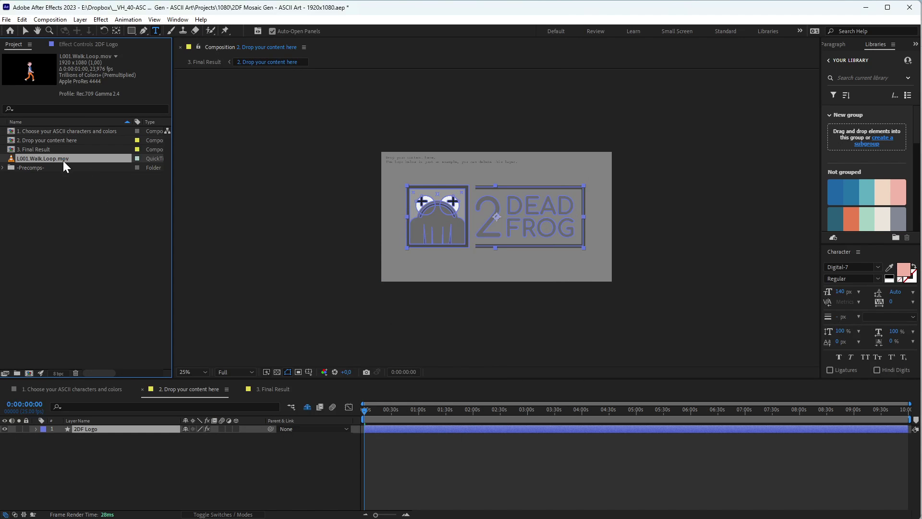
- Place L001.Walk.Loop.mov in the composition and delete the 2DF Logo layer
left_click_drag(63, 160, 104, 435)
left_click(106, 438)
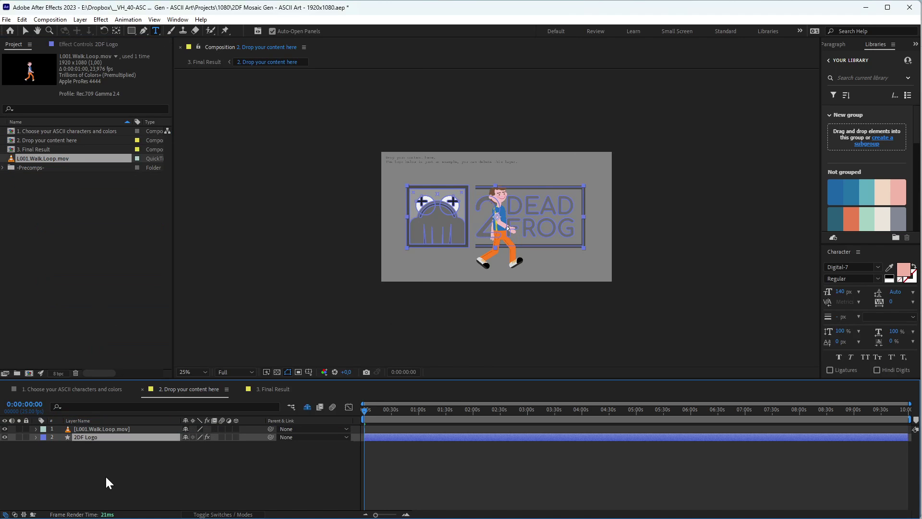
key("Delete")
left_click(100, 430)
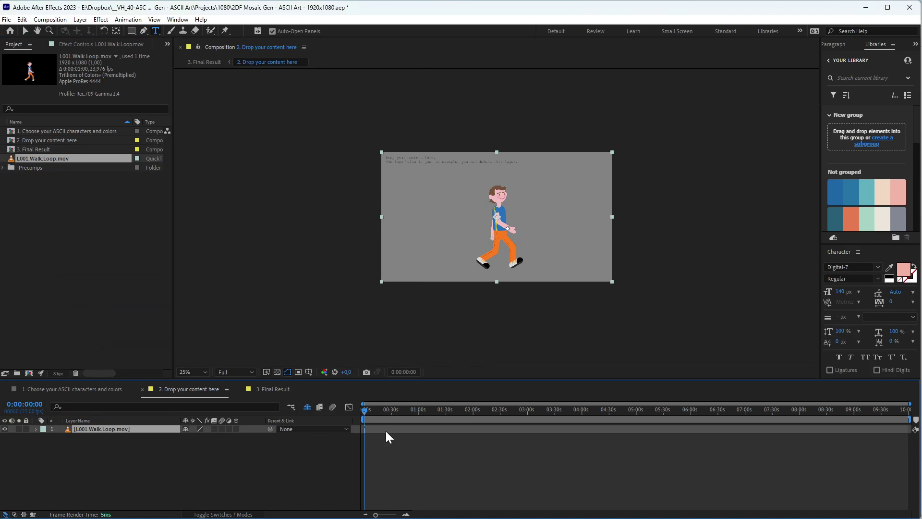
- Inspect the ASCII walker in 3. Final Result, then switch to the 1. Choose your ASCII characters and colors comp
left_click(270, 389)
key("period")
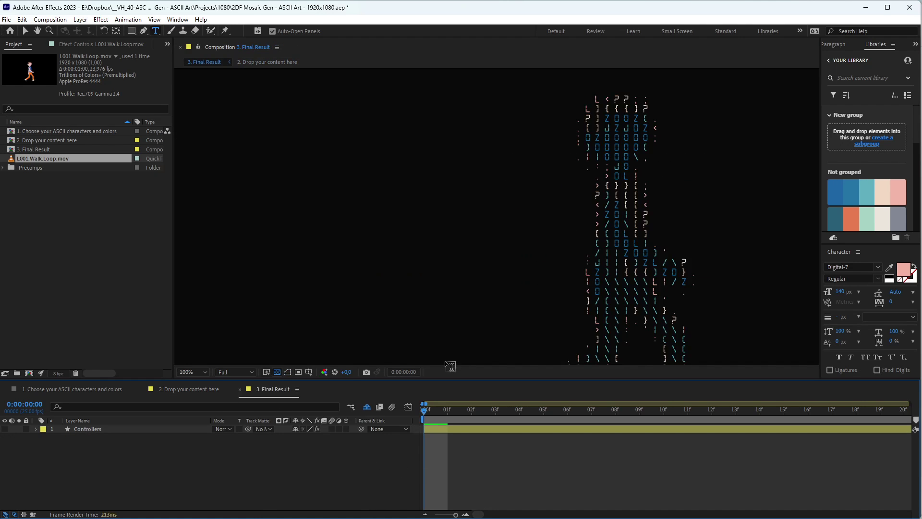
key("h")
left_click_drag(461, 275, 422, 264)
key("comma")
key("period")
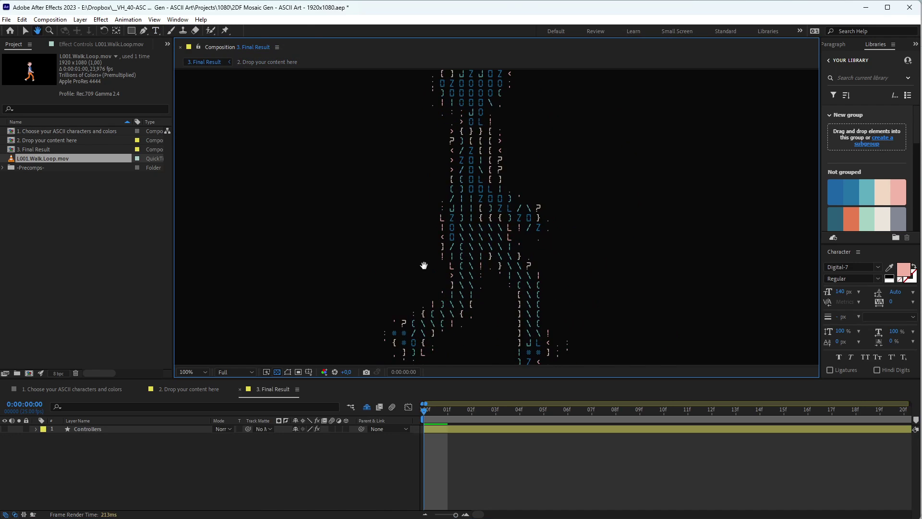
key("comma")
key("ctrl+t")
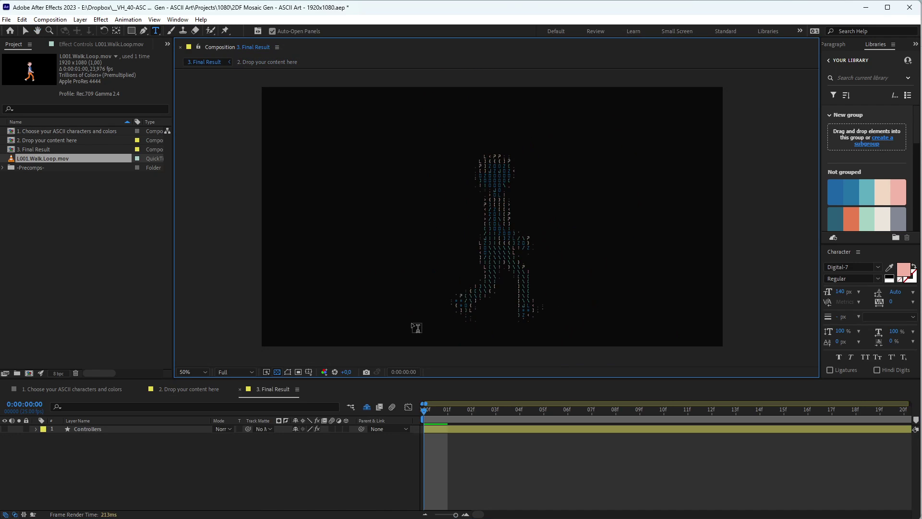
left_click(93, 390)
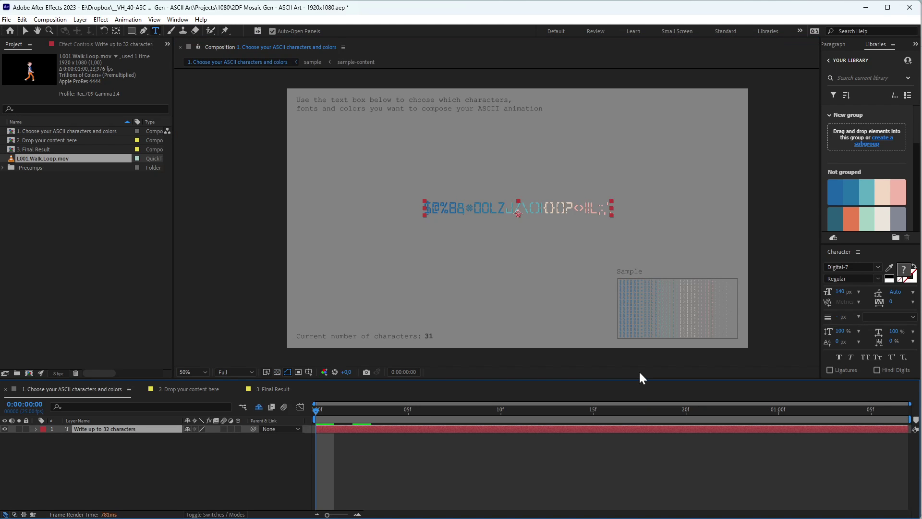
- Set the ASCII character string's font to Courier New Bold
left_click(877, 267)
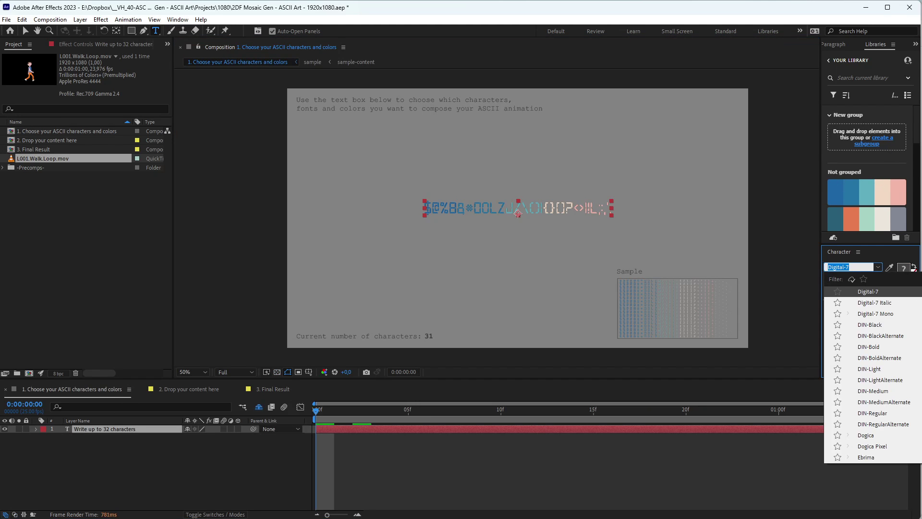
type("cour")
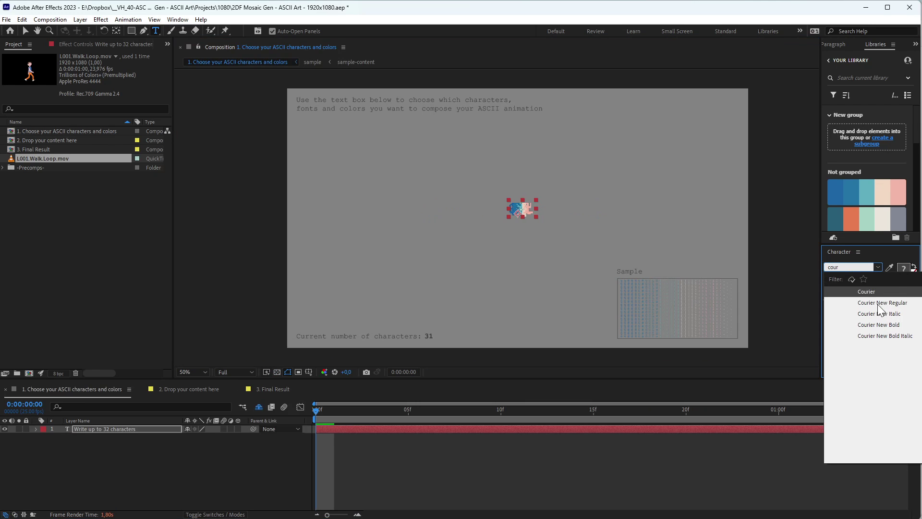
left_click(892, 325)
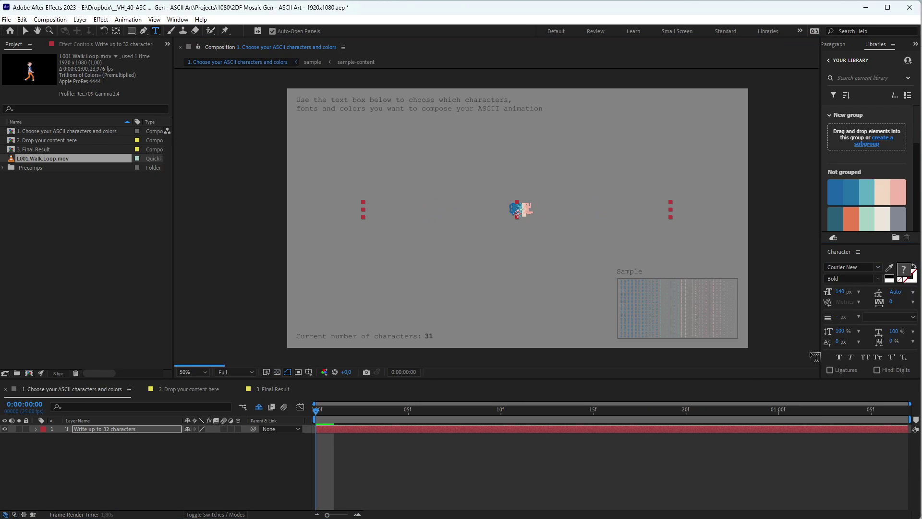
left_click(458, 471)
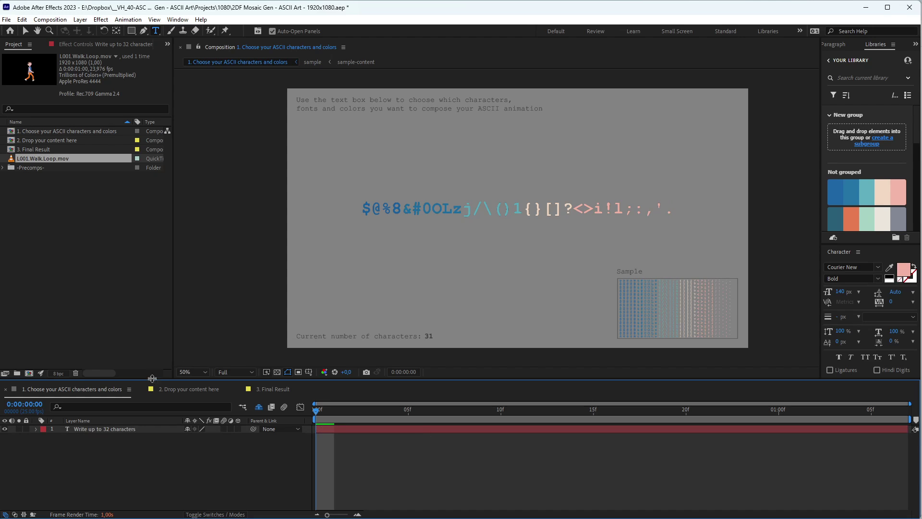
- Check the Courier New Bold render in 3. Final Result, then switch to 2. Drop your content here
left_click(260, 393)
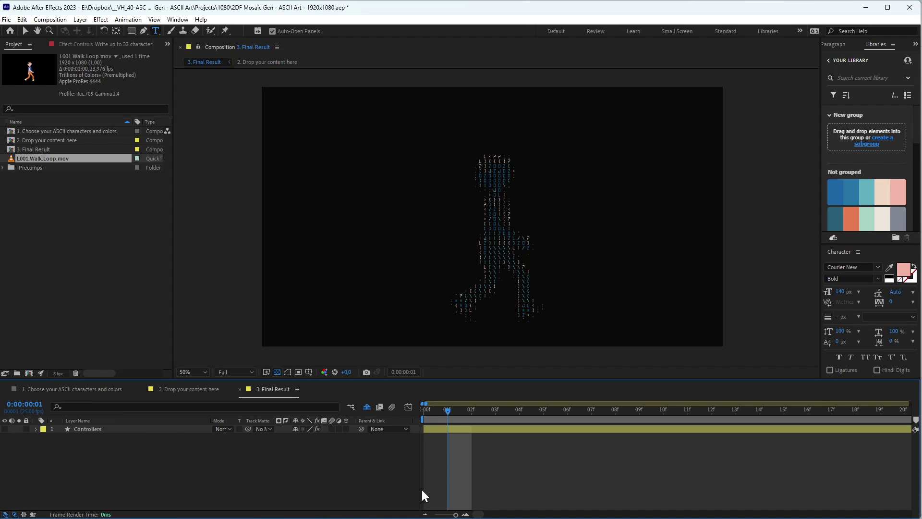
key("Page_Down")
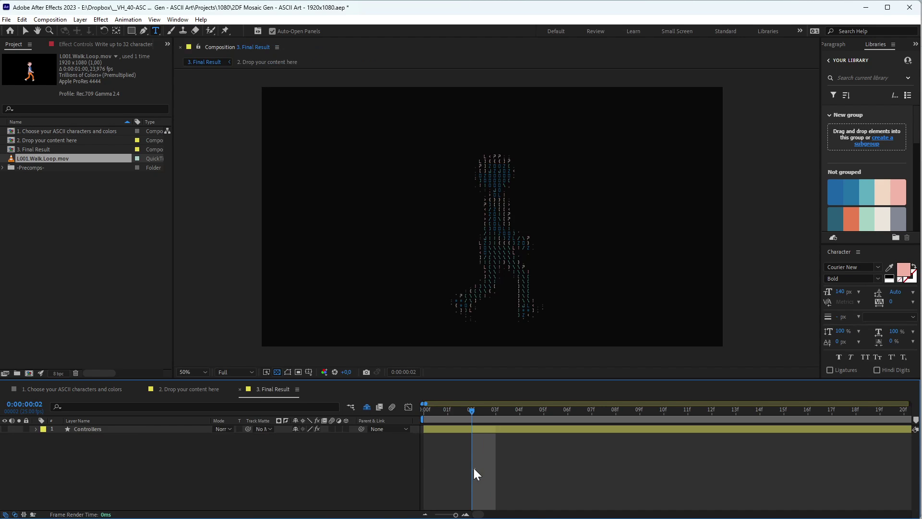
key("Page_Up")
key("Page_Up")
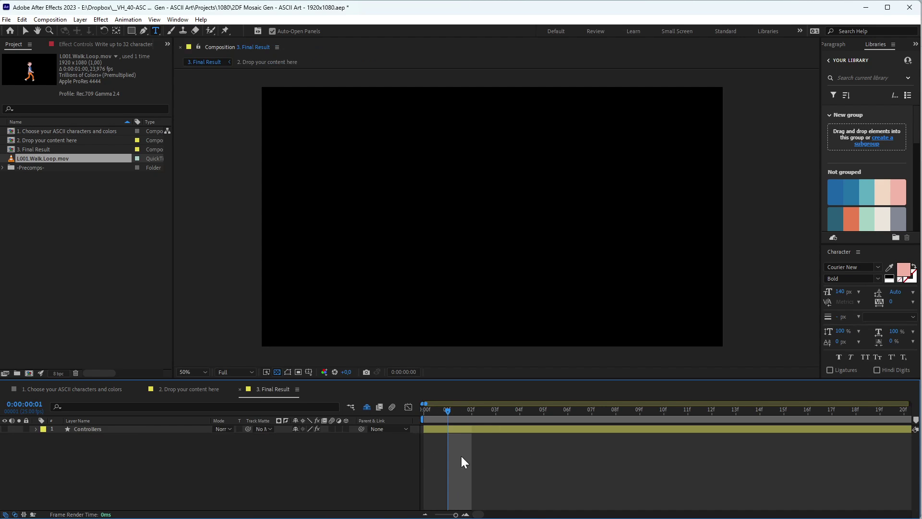
key("slash")
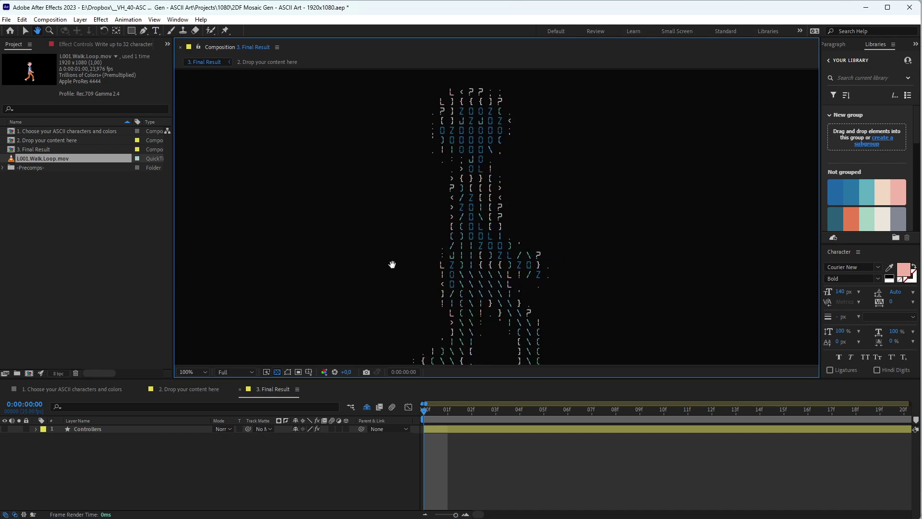
key("ctrl+t")
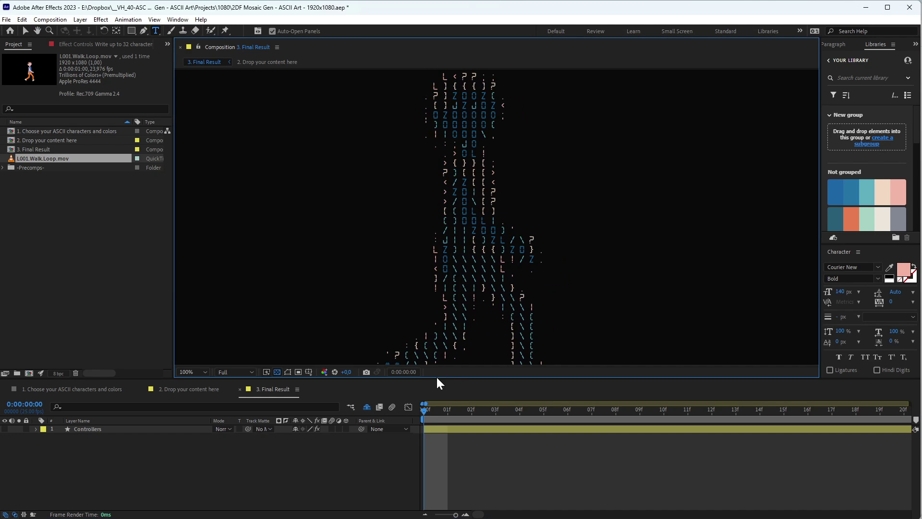
left_click_drag(441, 378, 441, 426)
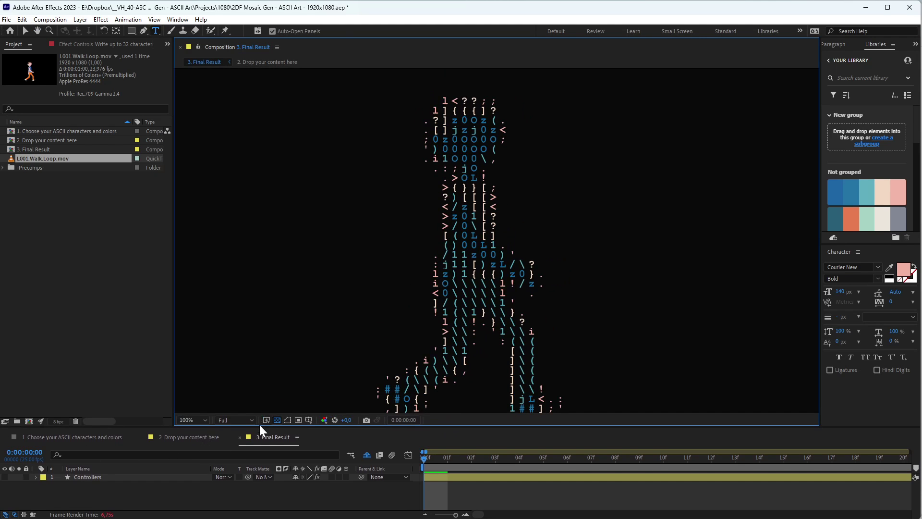
left_click(188, 437)
- Zoom to 100% and pan up to the walker's torso in the footage comp
scroll(457, 294, "up", 2)
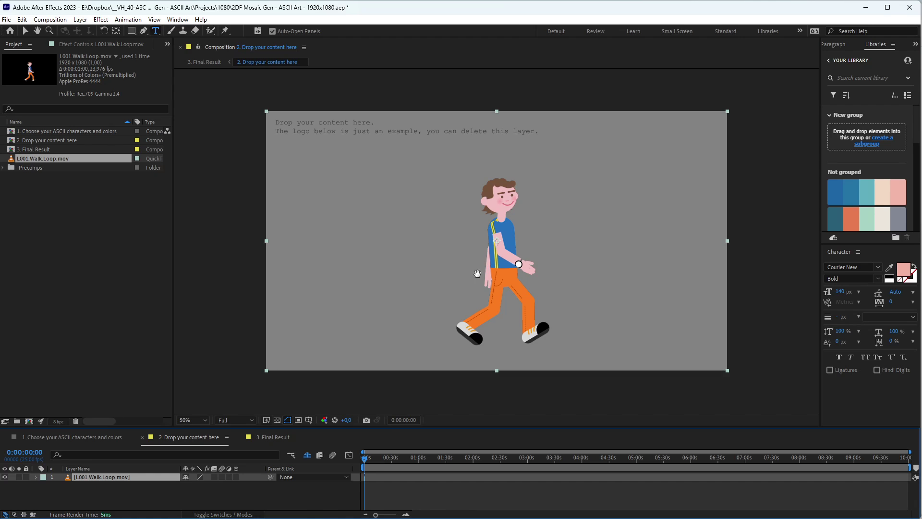
key("slash")
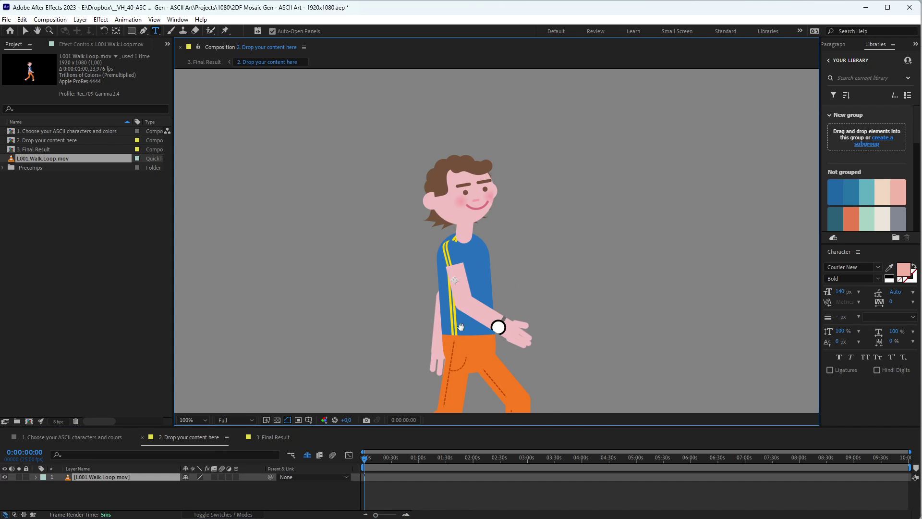
left_click_drag(469, 344, 482, 274)
scroll(482, 273, "down", 2)
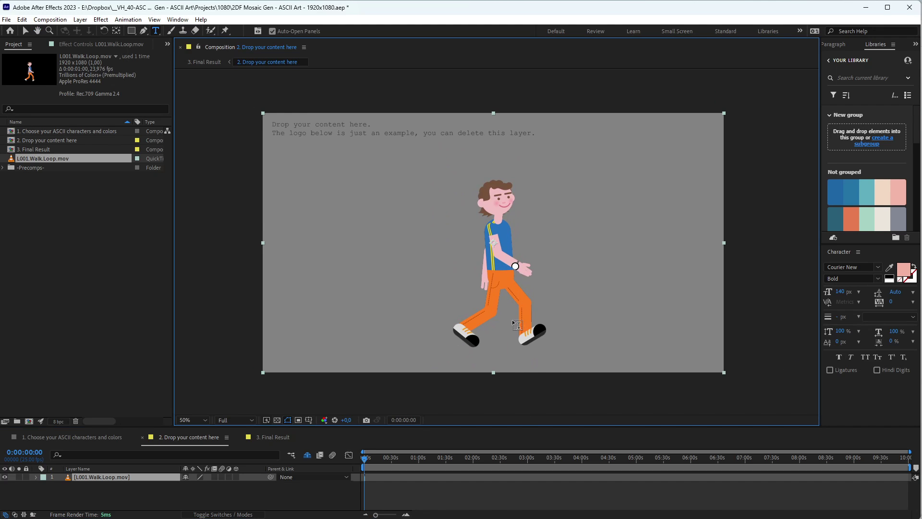
- Apply Levels to the walker with Input White 191 and Input Black 84, and check the final render
left_click(101, 45)
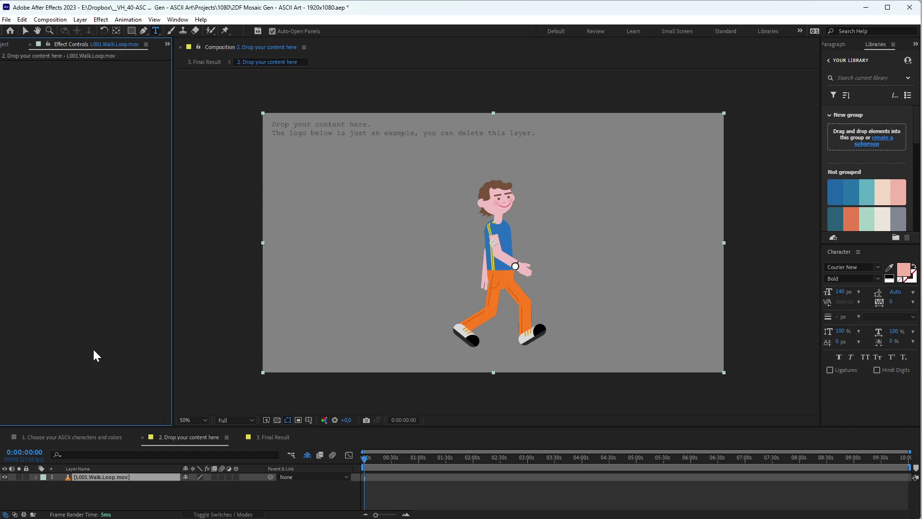
key("ctrl+space")
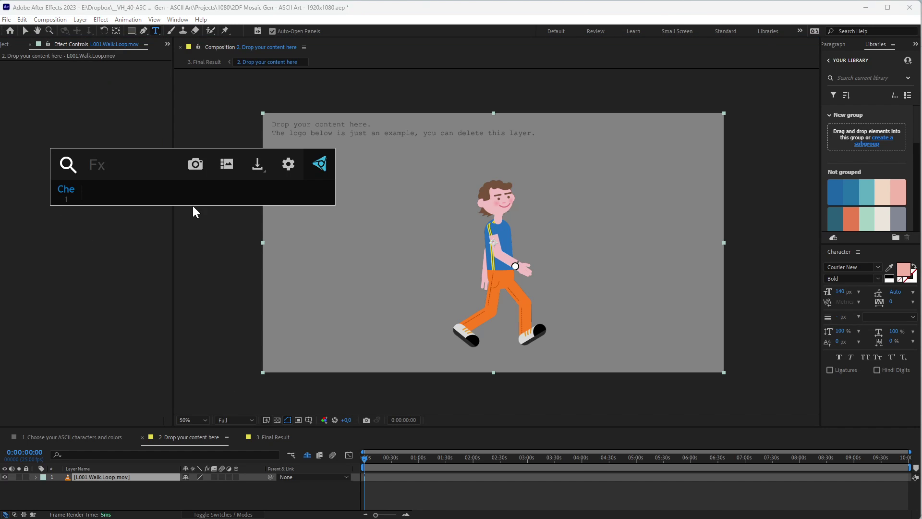
type("lev")
key("Return")
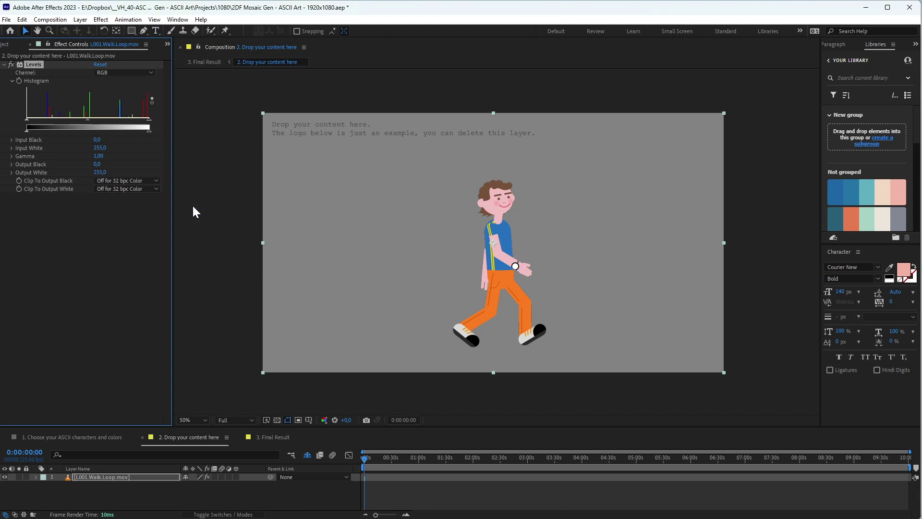
left_click_drag(139, 121, 109, 129)
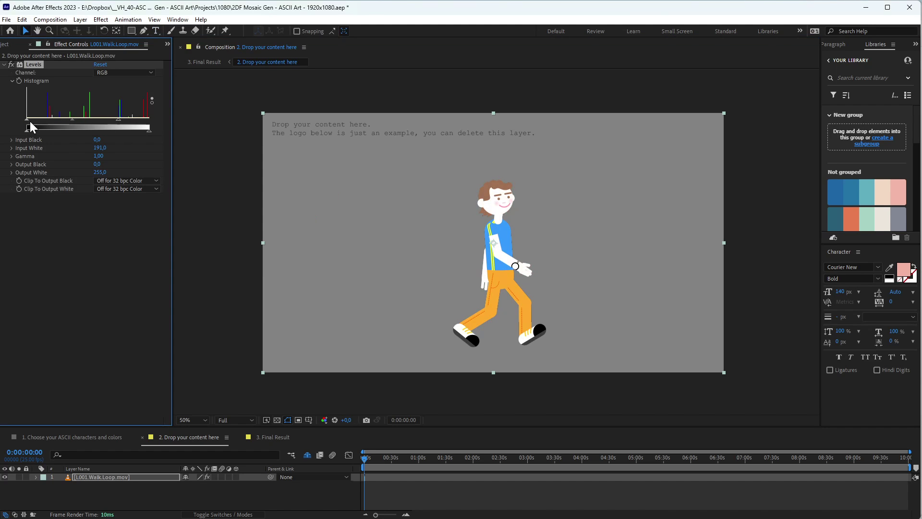
left_click_drag(30, 120, 66, 119)
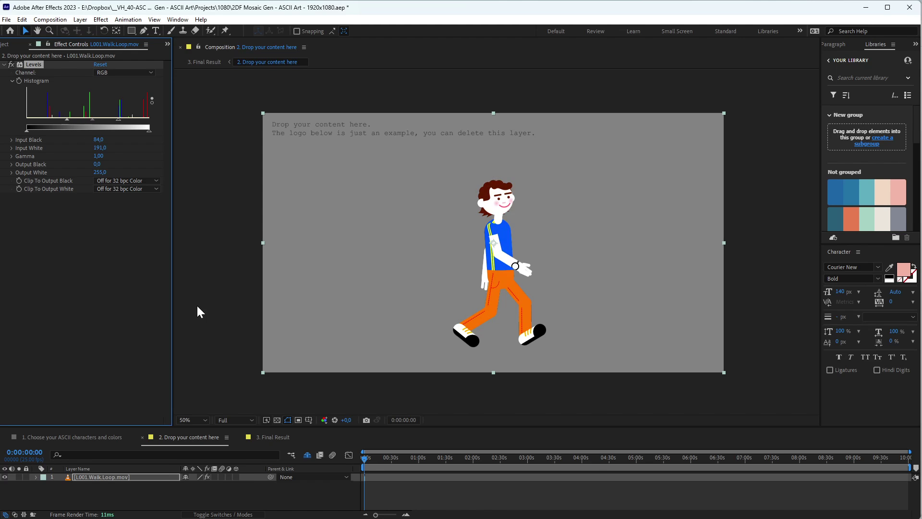
left_click(276, 441)
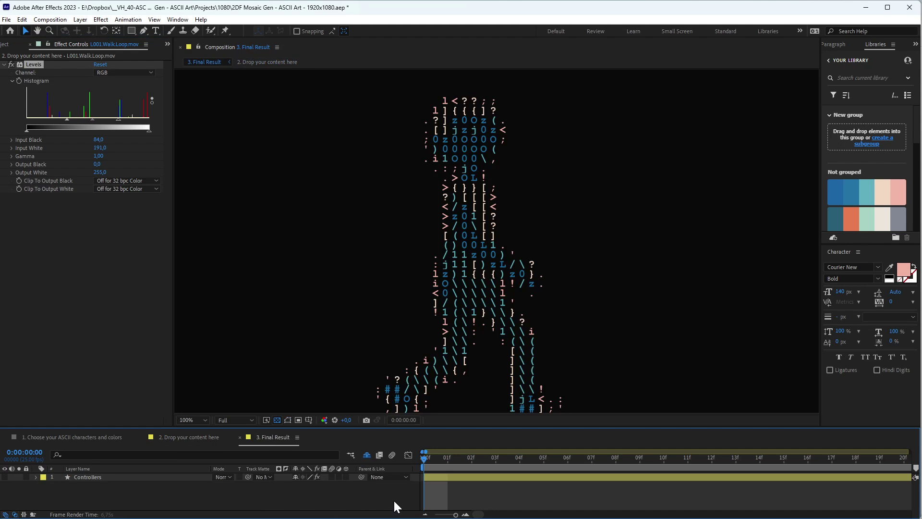
key("Page_Down")
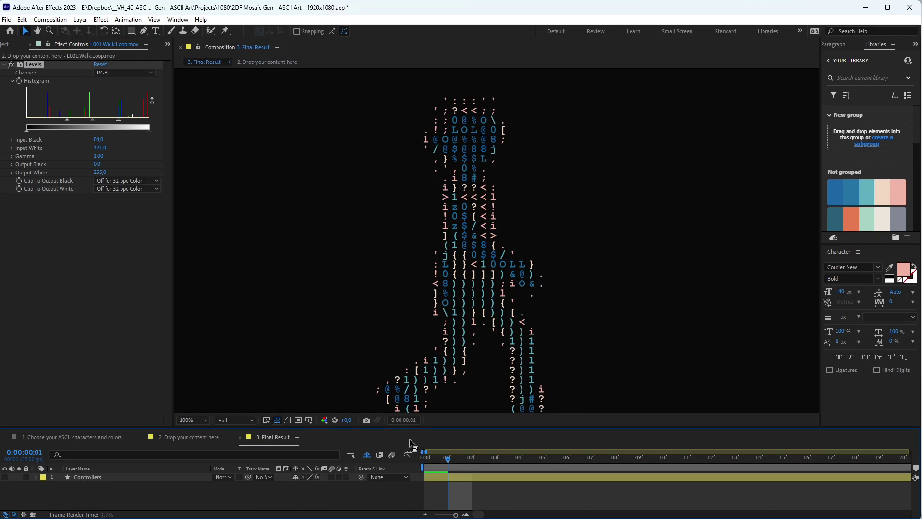
key("comma")
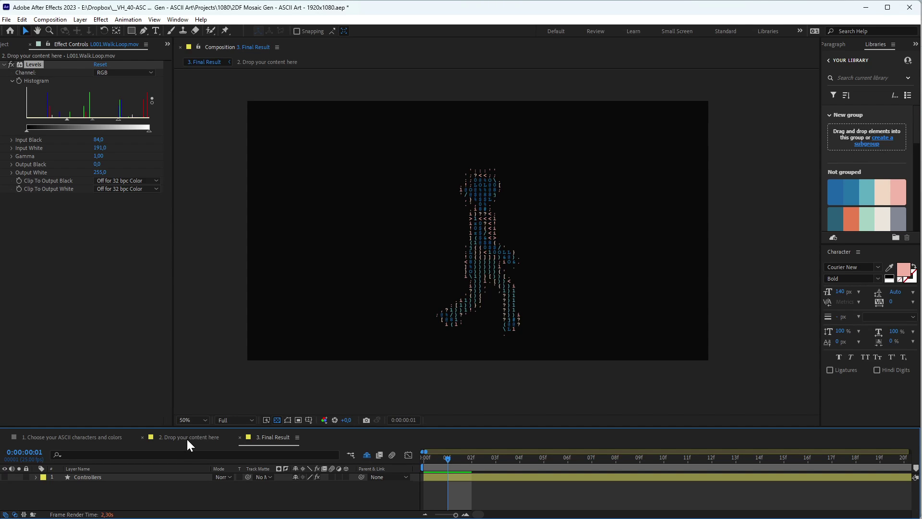
key("Page_Up")
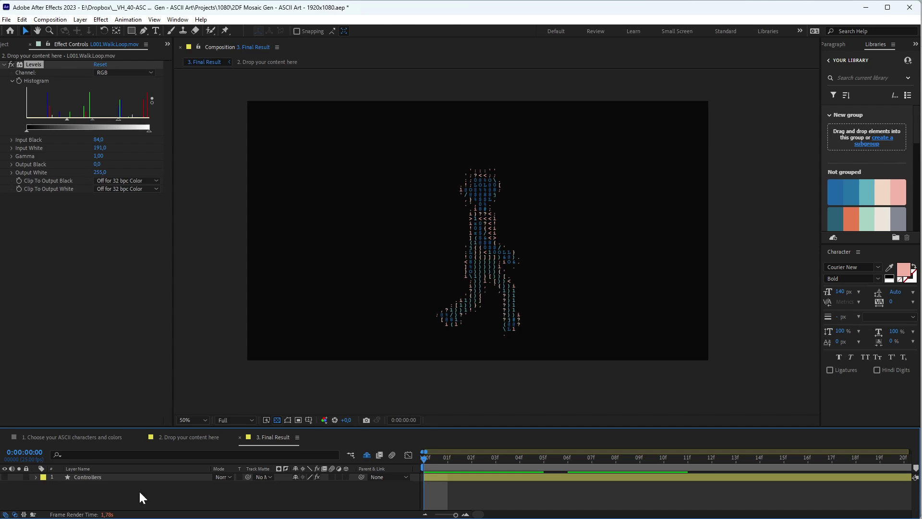
left_click(105, 478)
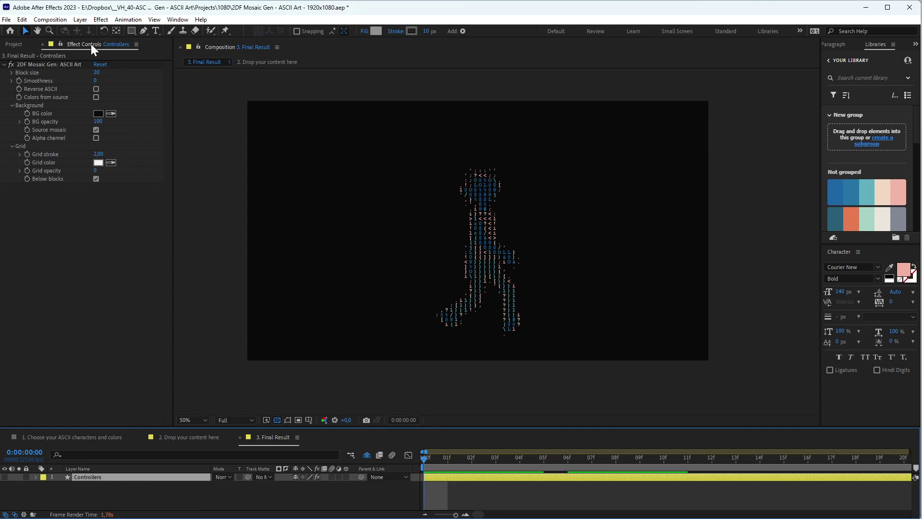
- Close and reopen Effect Controls: Controllers from the Window menu to show the ASCII Art settings
left_click(42, 44)
left_click(177, 19)
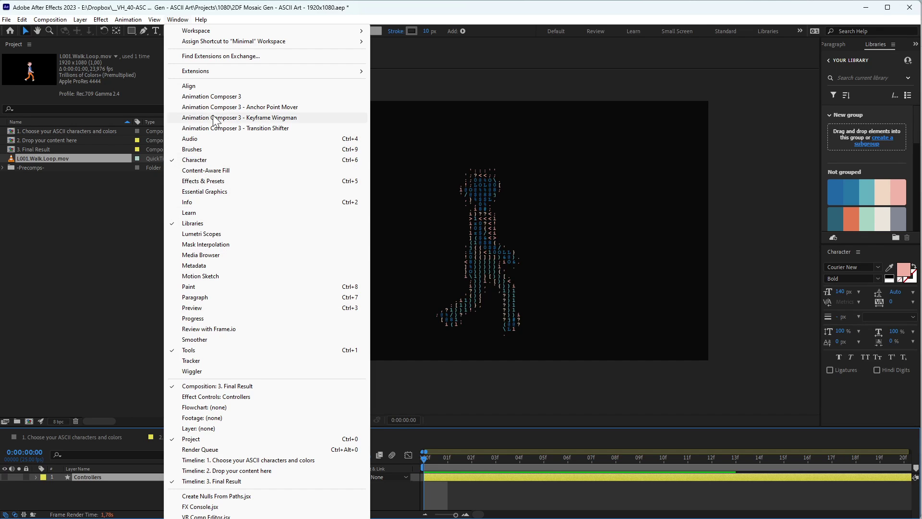
left_click(203, 397)
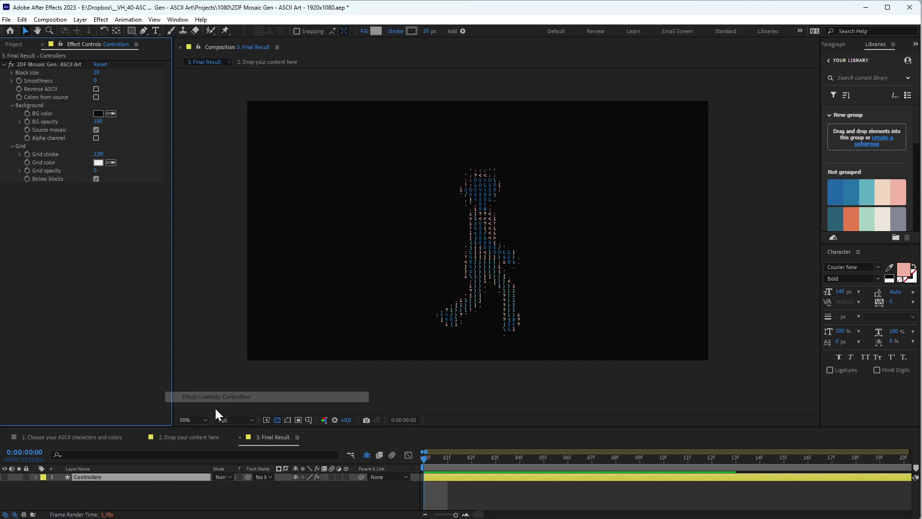
left_click(53, 63)
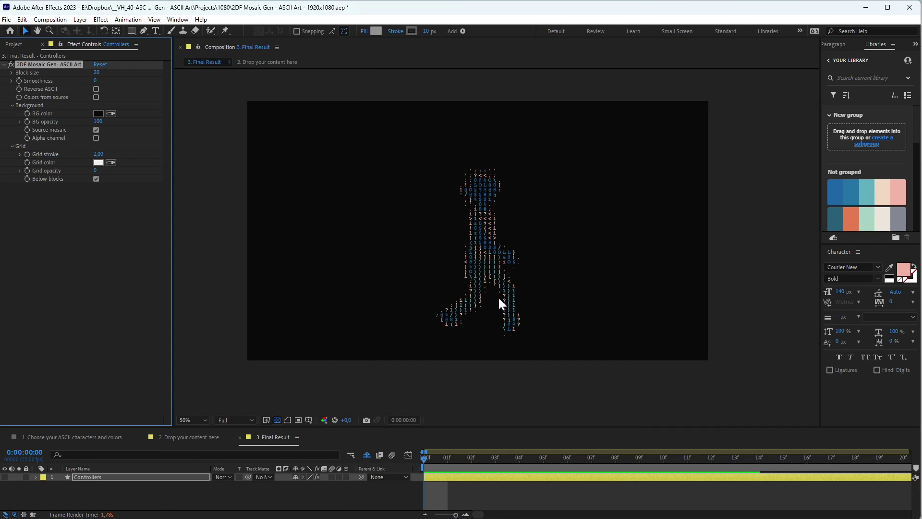
left_click(478, 488)
key("h")
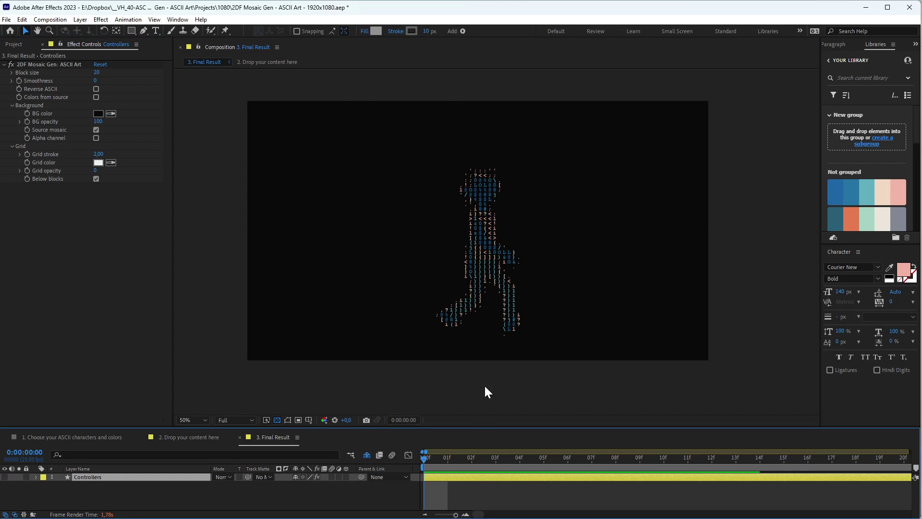
key("/")
scroll(440, 275, "down", 2)
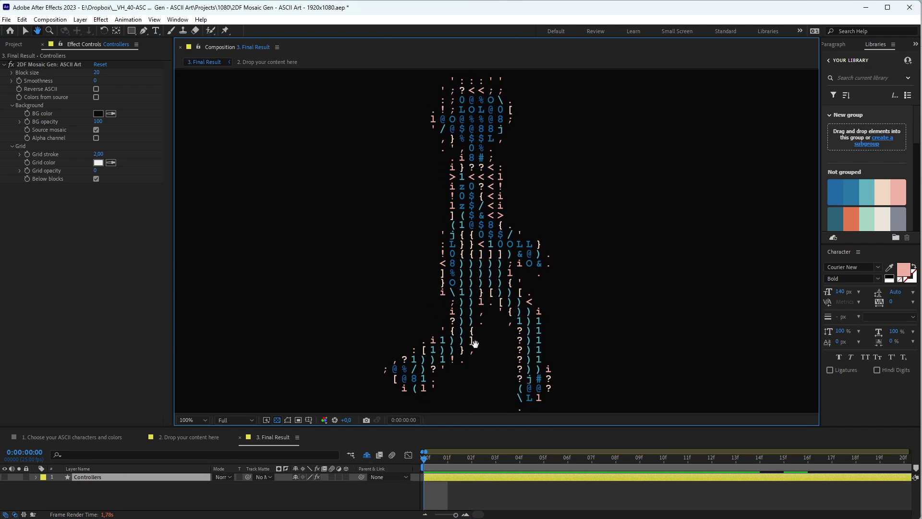
left_click_drag(459, 250, 463, 257)
key("v")
left_click(22, 73)
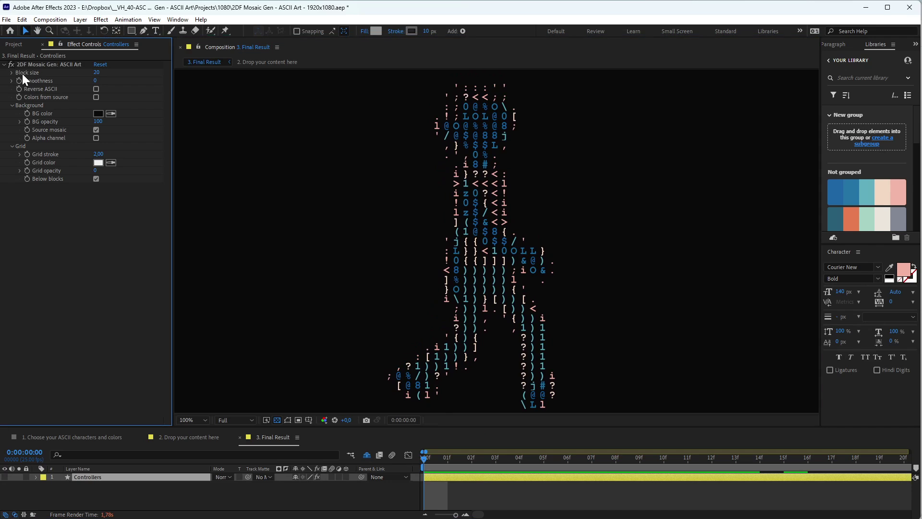
left_click(96, 73)
type("10")
key("Return")
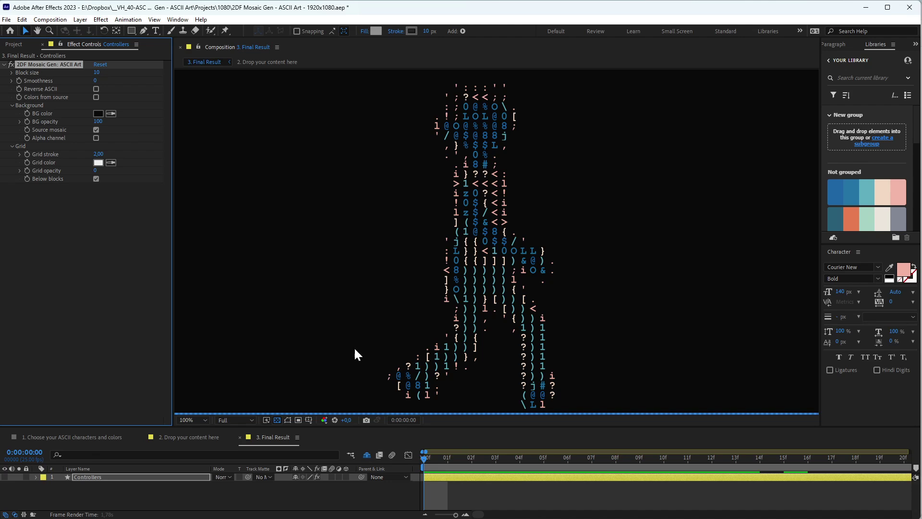
left_click(485, 484)
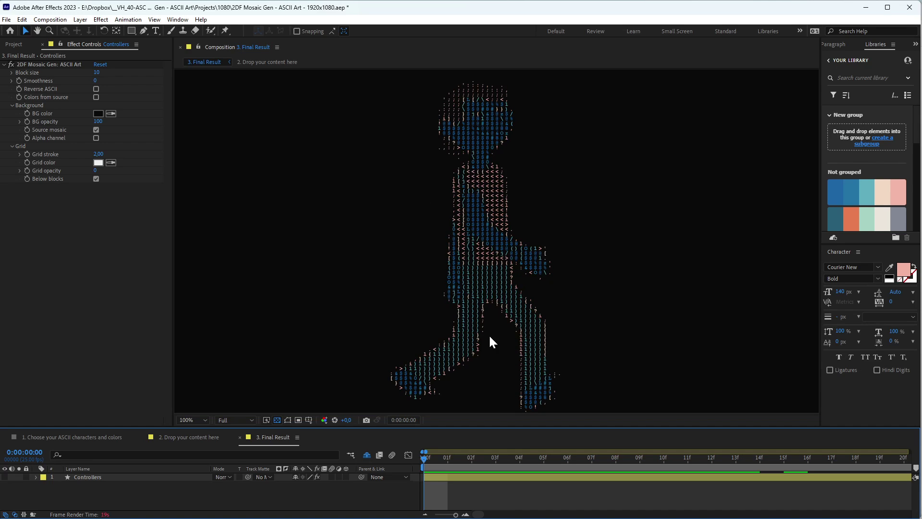
left_click(101, 72)
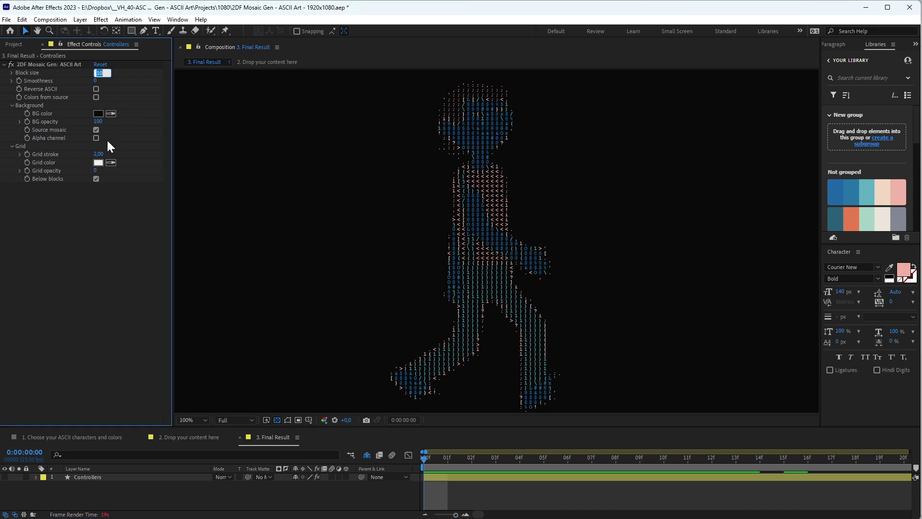
type("32")
key("Return")
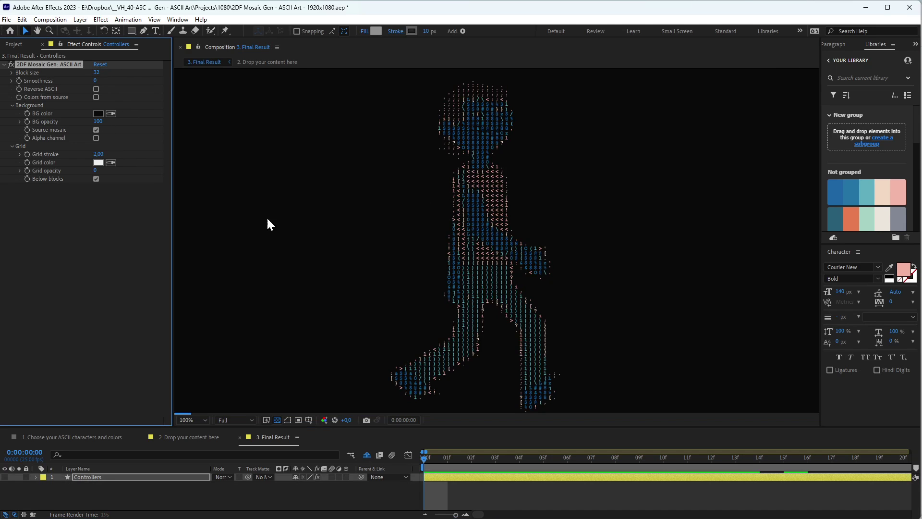
left_click(498, 492)
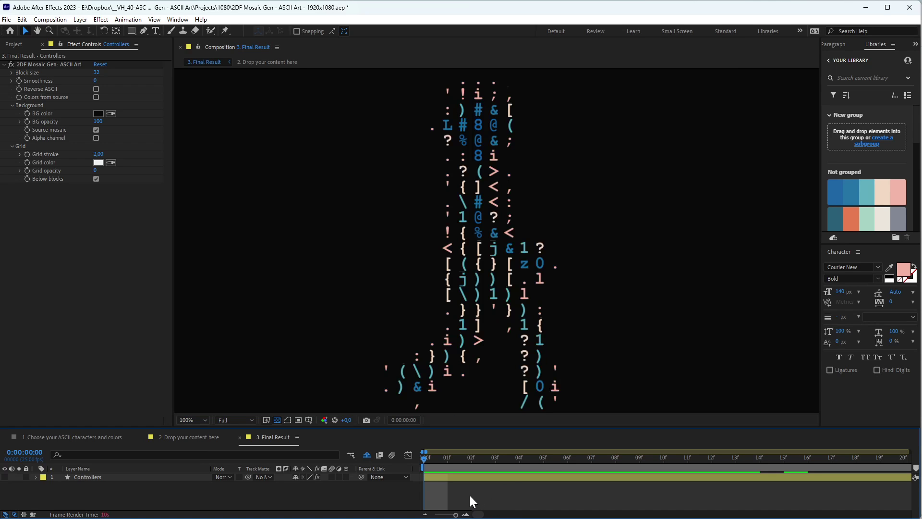
left_click(97, 73)
type("20")
key("Return")
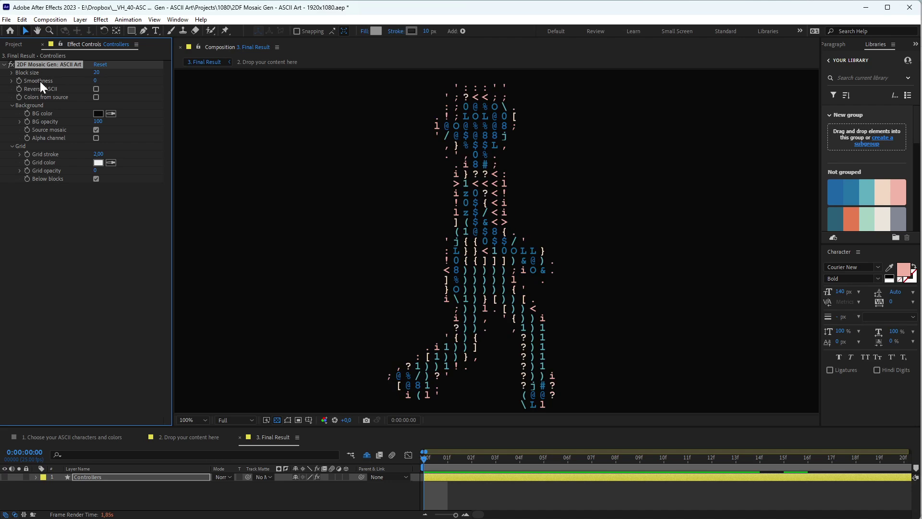
left_click(95, 81)
type("20")
key("Return")
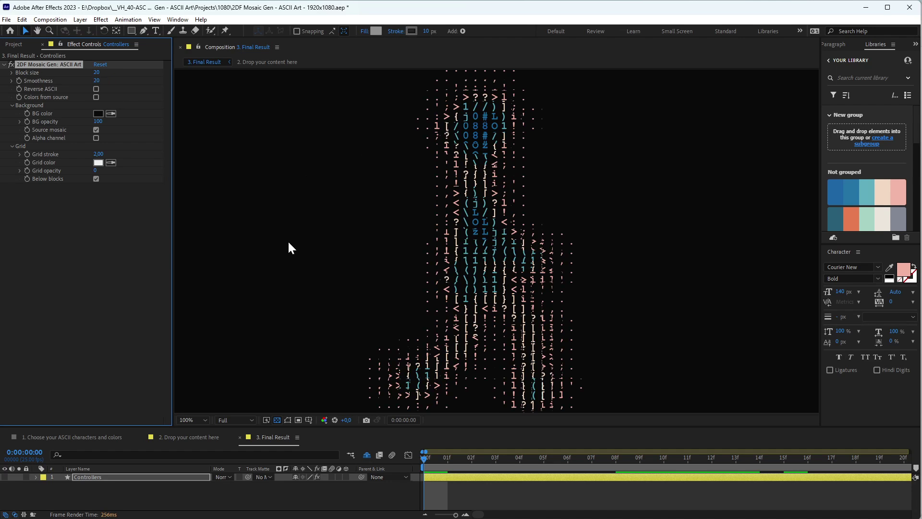
key("Page_Down")
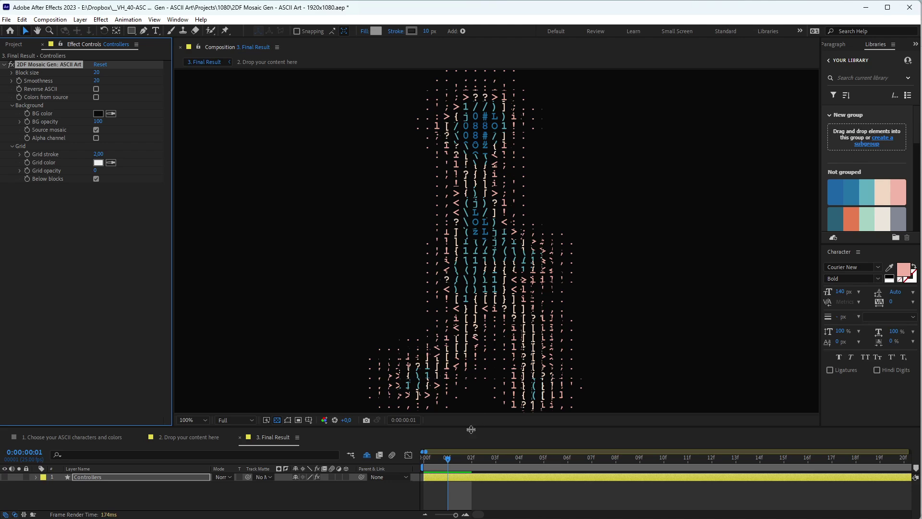
left_click(96, 81)
type("0")
key("Return")
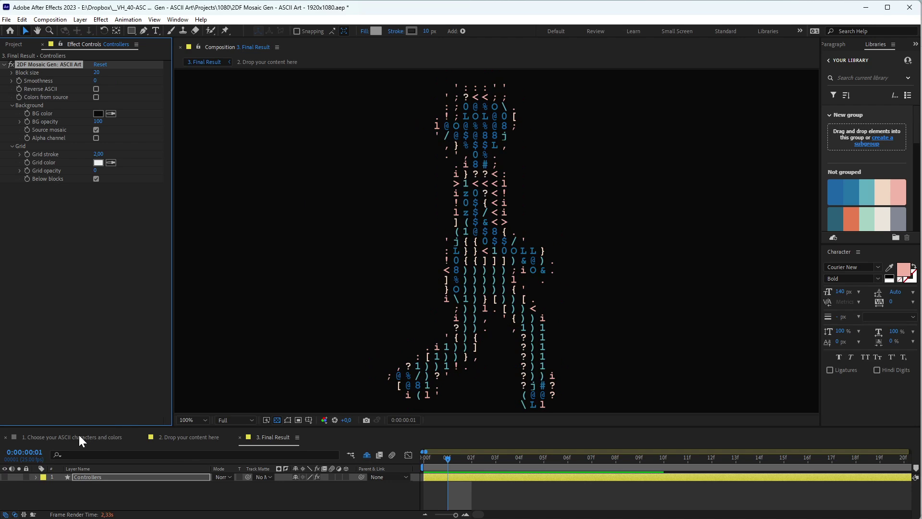
left_click(91, 434)
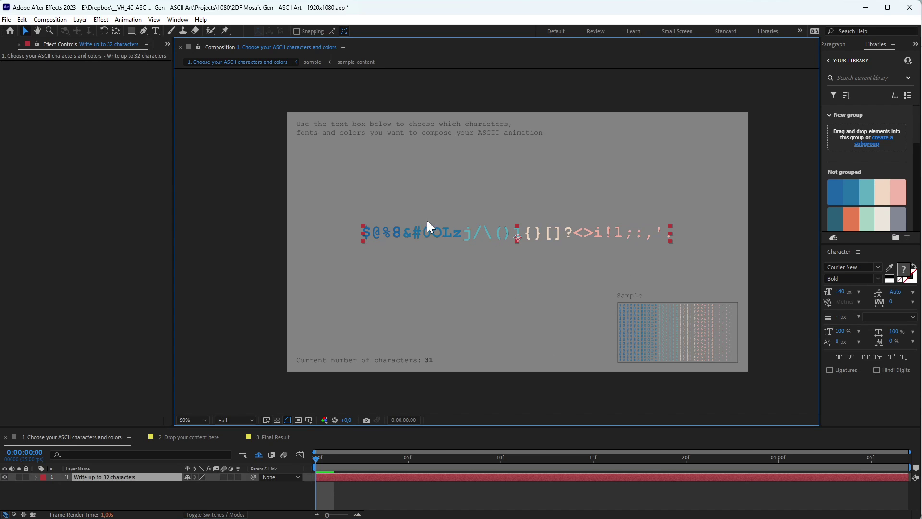
left_click(276, 436)
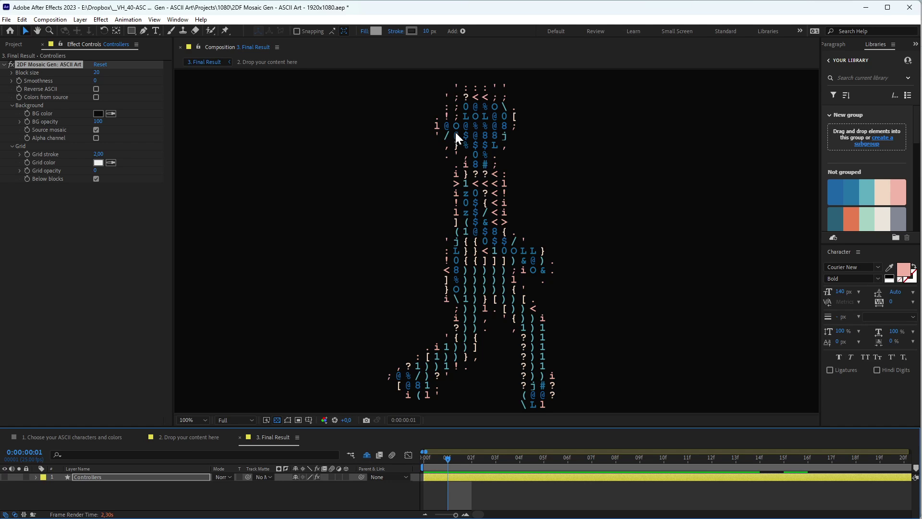
left_click(96, 88)
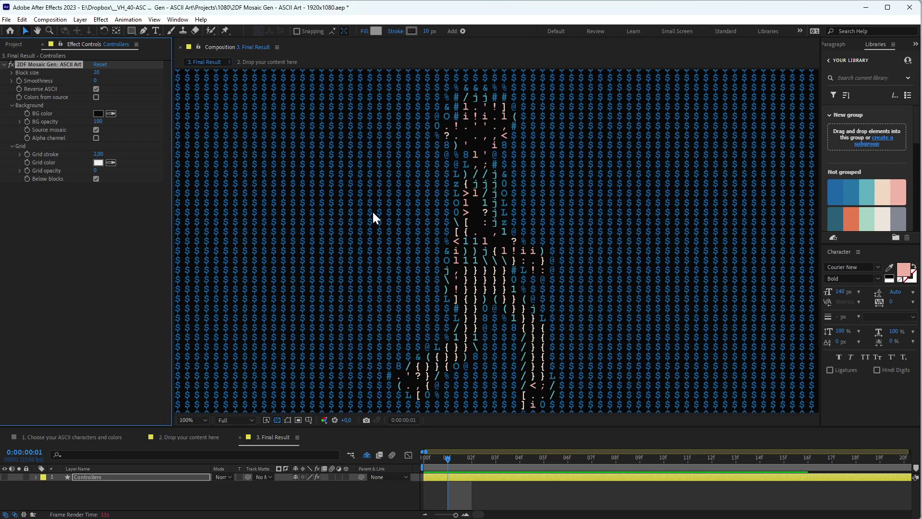
left_click(96, 89)
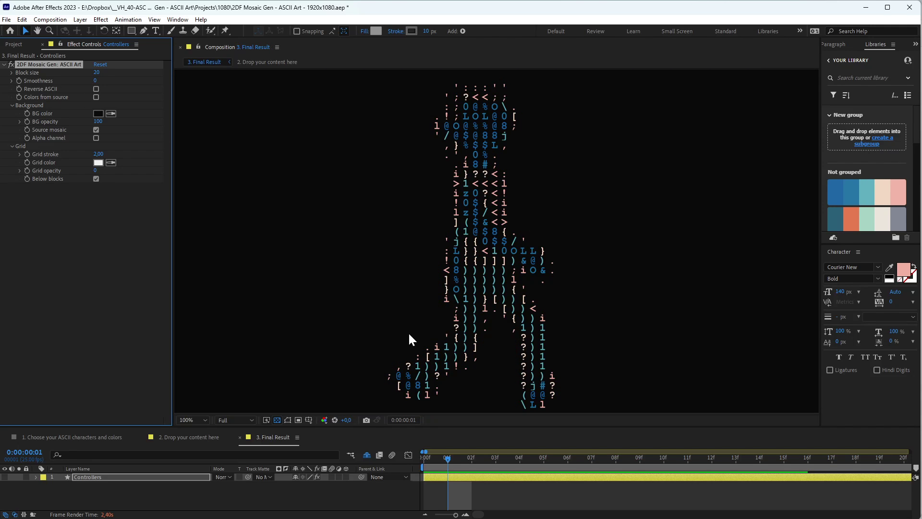
- Replace the trailing space of the ASCII character string with a period in comp 1
left_click(190, 436)
left_click(83, 439)
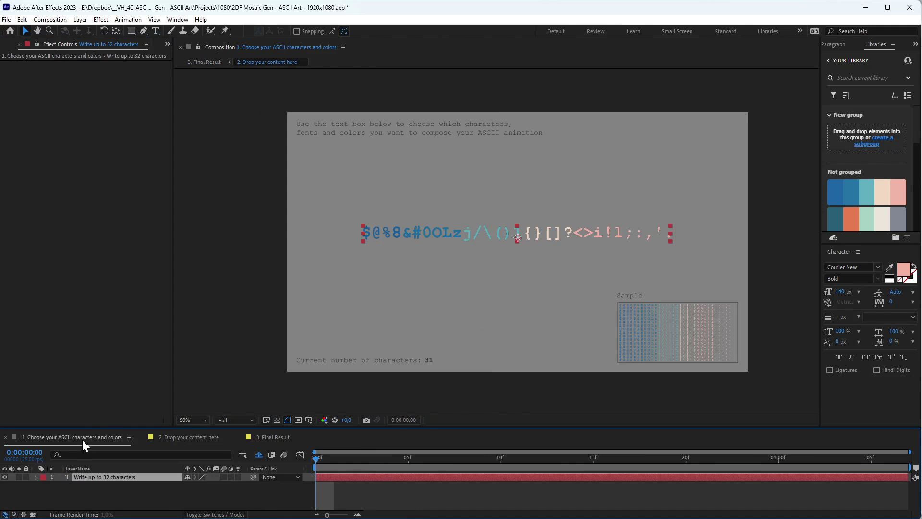
double_click(659, 237)
key("Right")
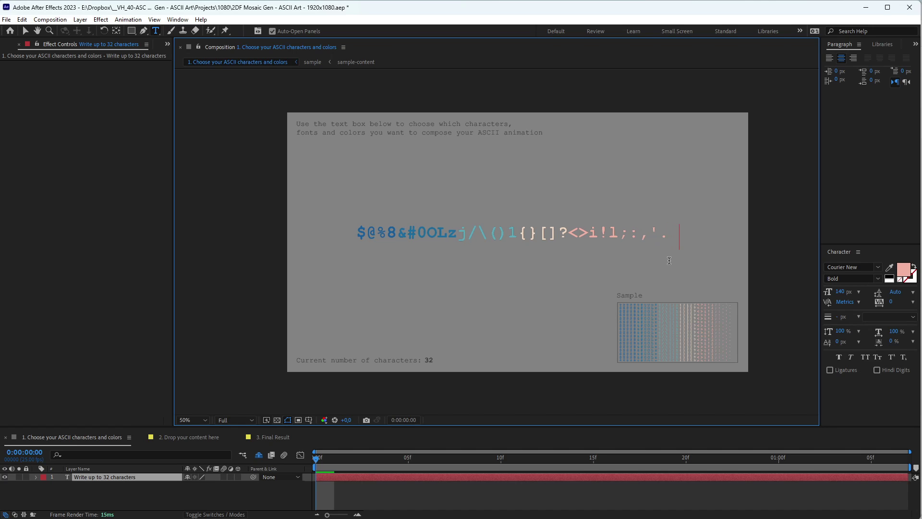
key("shift+Left")
type(".")
left_click(608, 500)
- Preview the 3. Final Result animation and jump to a later frame
left_click(277, 437)
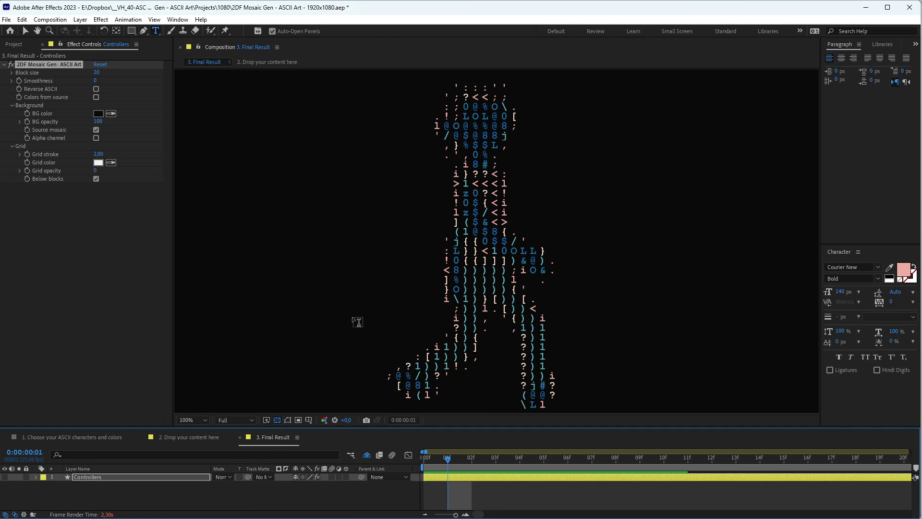
key("space")
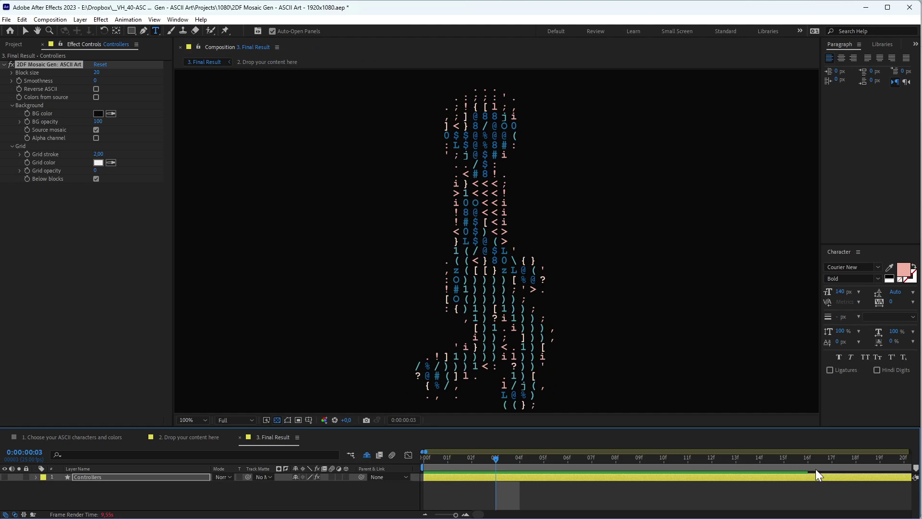
left_click(815, 469)
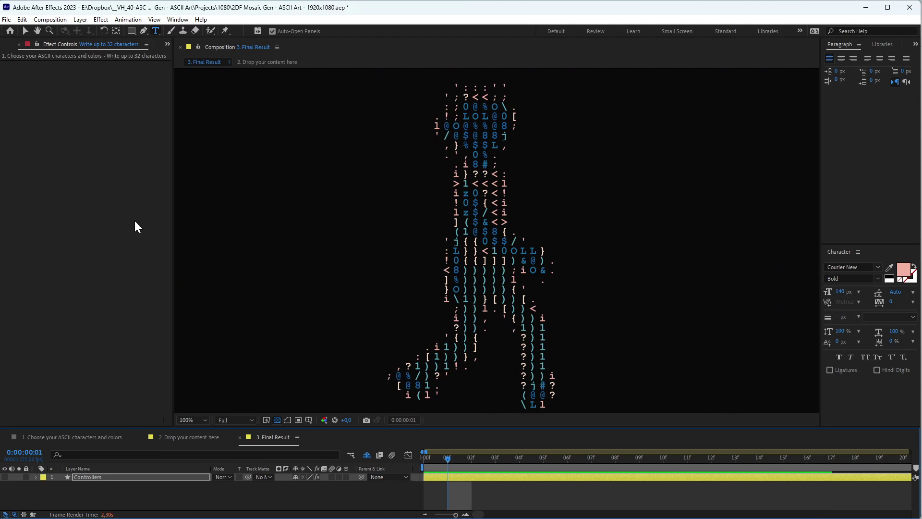
- Compare the character-selection, source walker and Final Result comps by switching between them
left_click(81, 434)
left_click(273, 436)
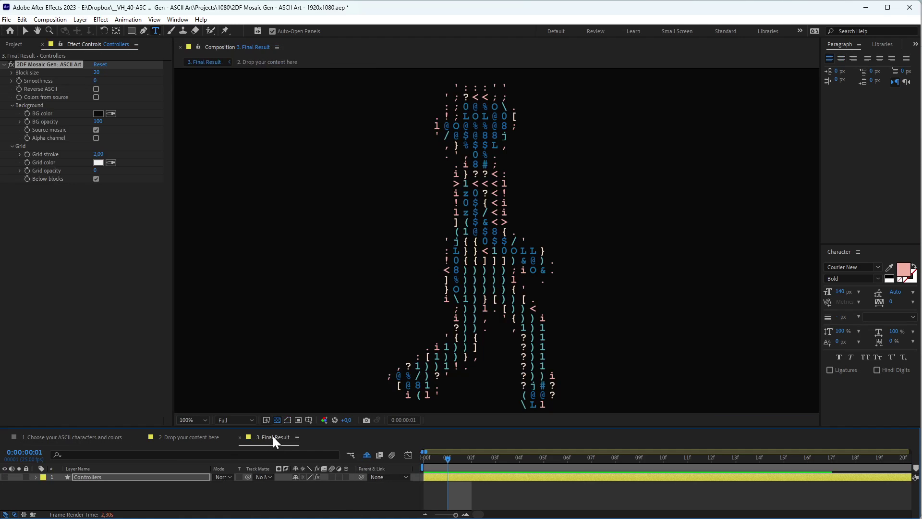
left_click(44, 99)
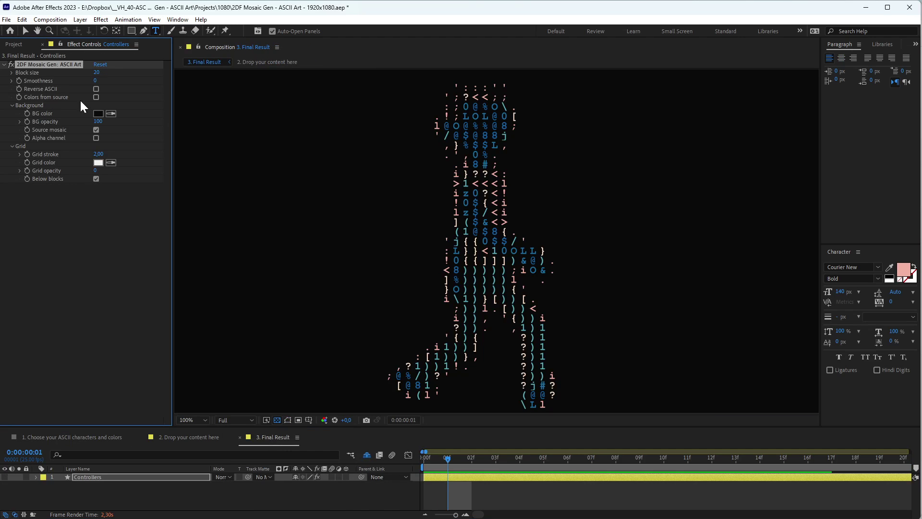
left_click(201, 438)
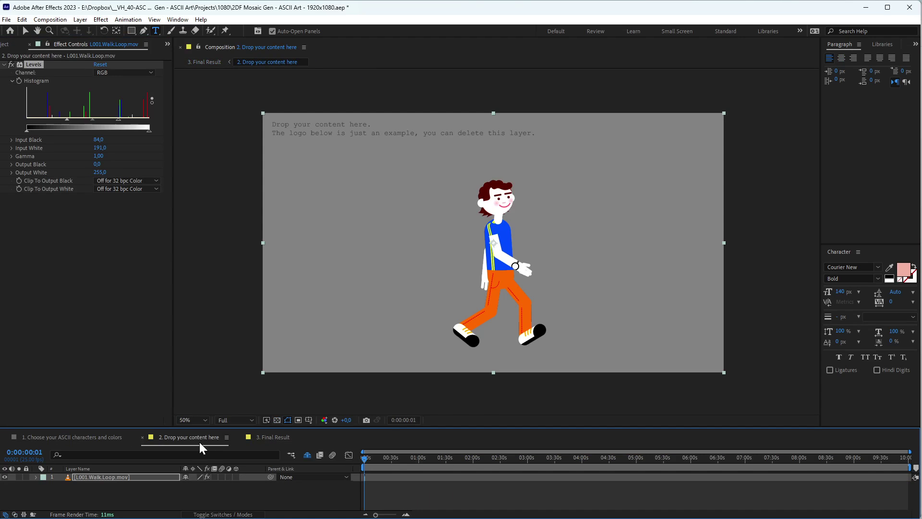
left_click(271, 438)
left_click(108, 437)
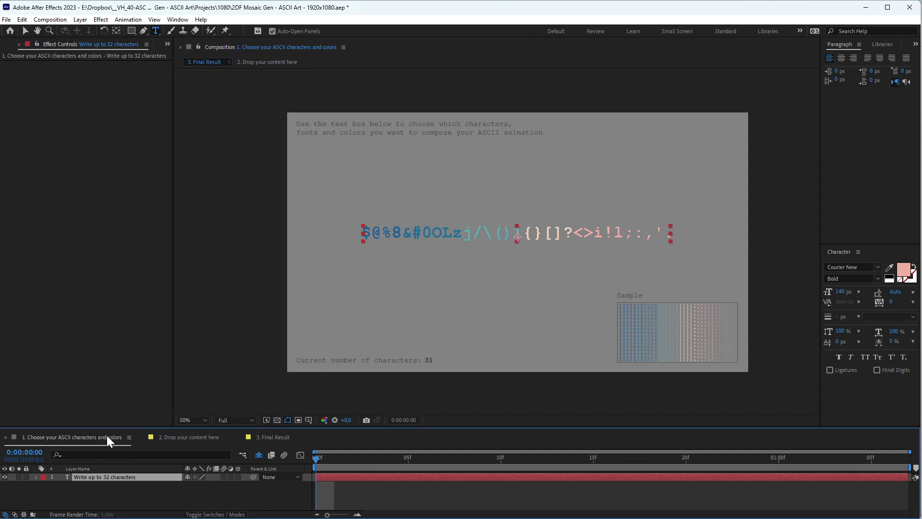
left_click(259, 441)
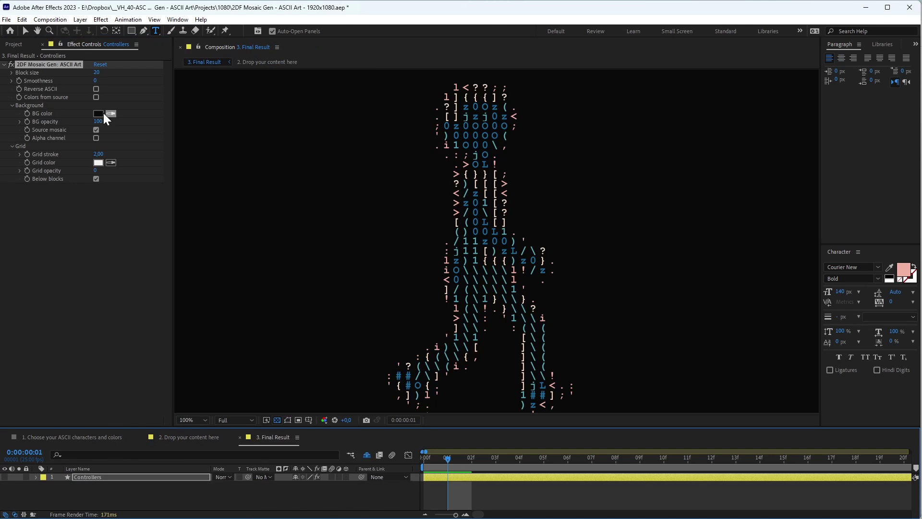
left_click(187, 437)
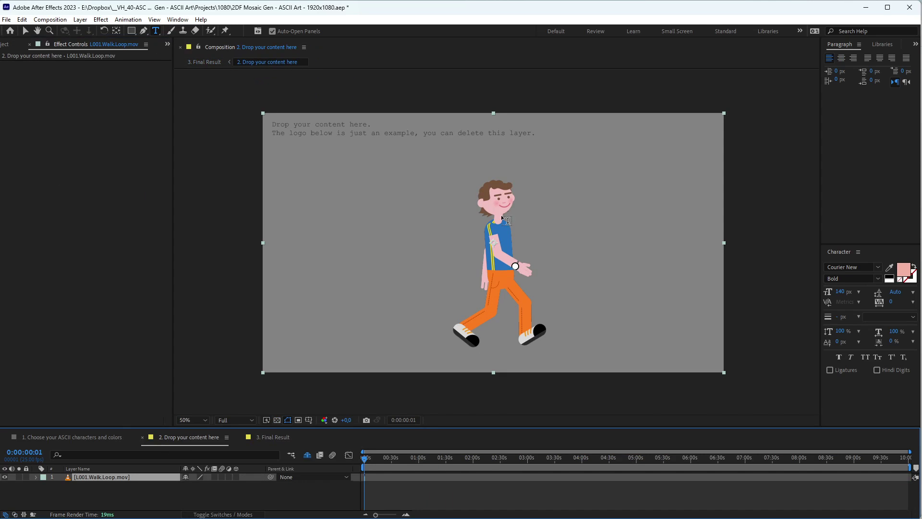
left_click(272, 439)
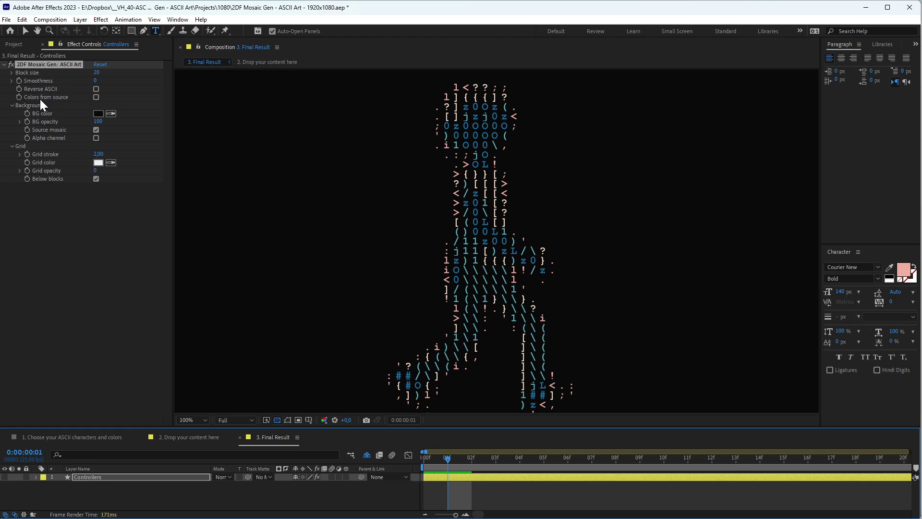
- Turn on Colors from source and compare the render with the source walker comp
left_click(89, 104)
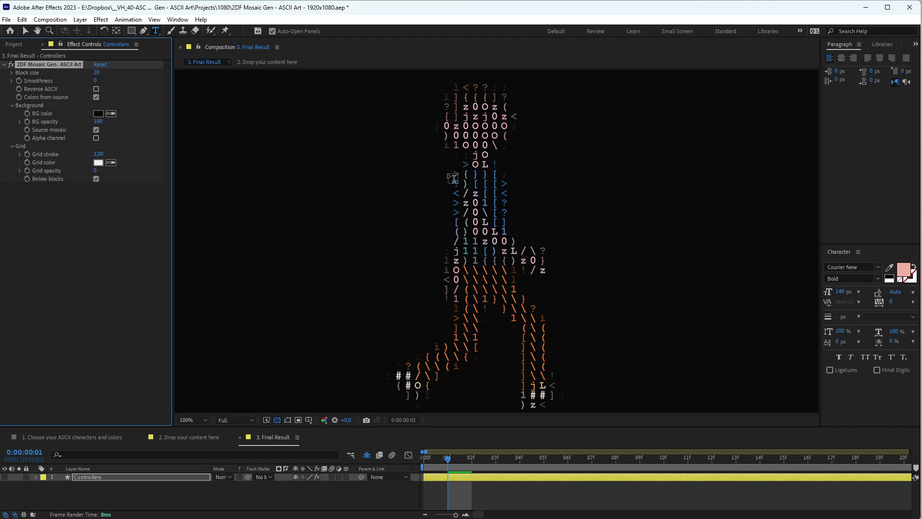
left_click(202, 437)
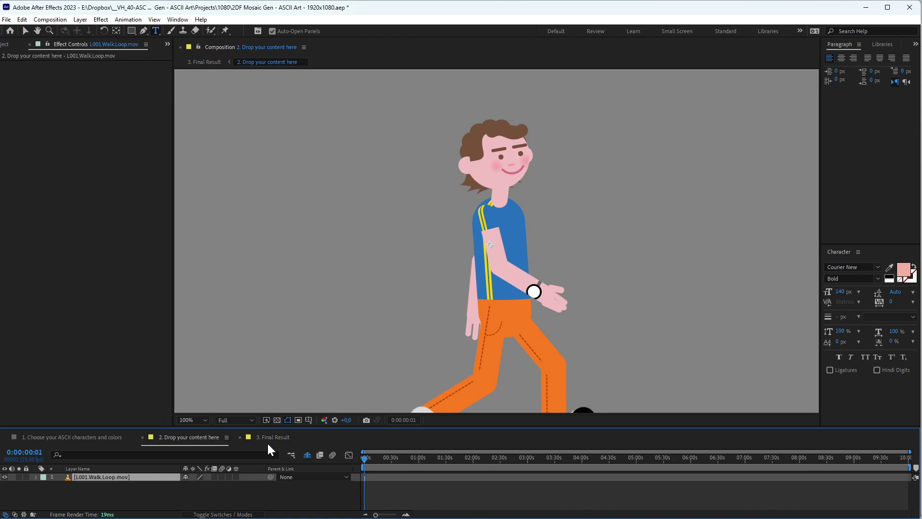
left_click(267, 441)
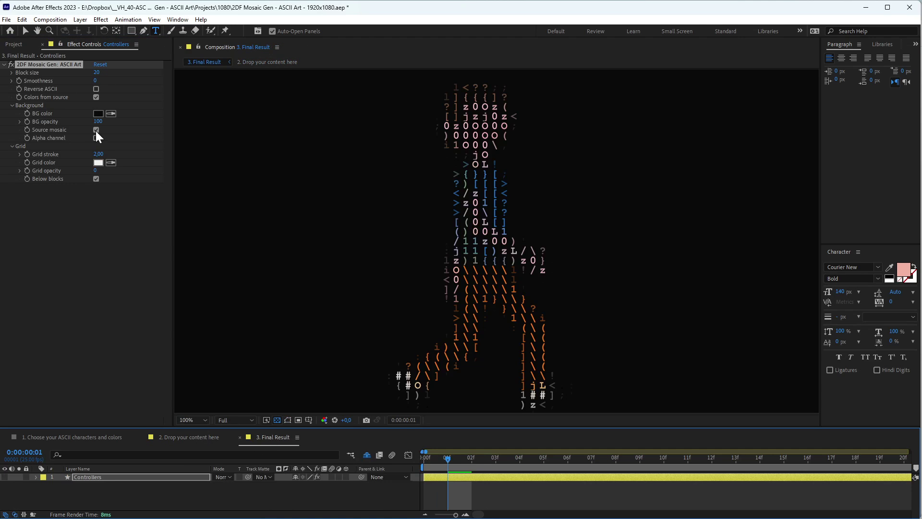
- Try cyan and light grey, then set BG color to white with BG opacity 50
key("comma")
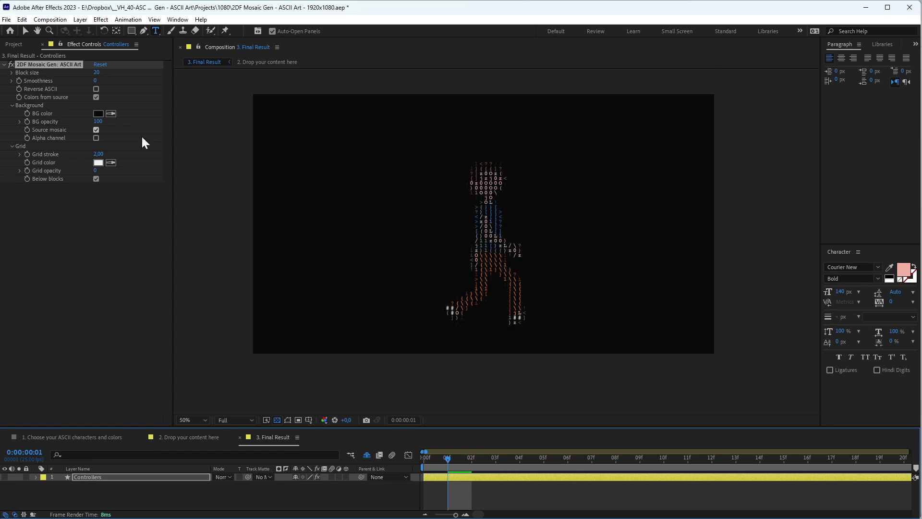
left_click(98, 113)
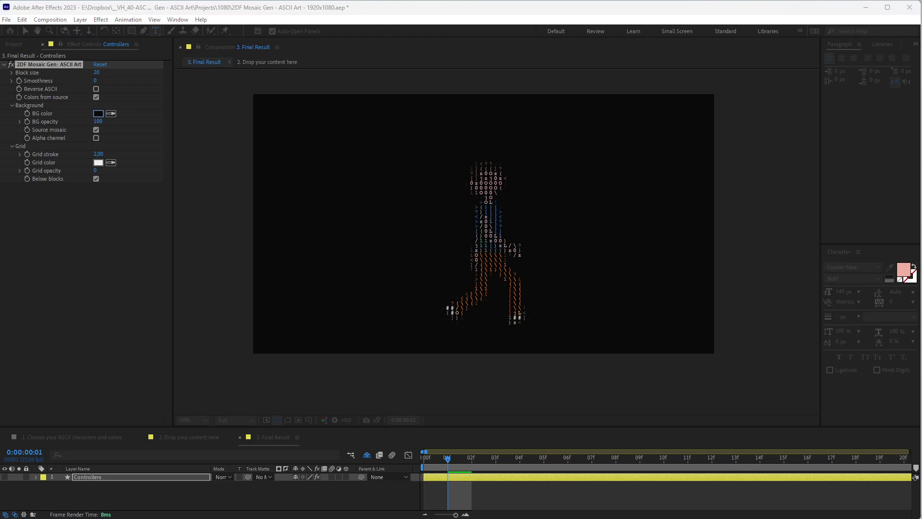
key("Return")
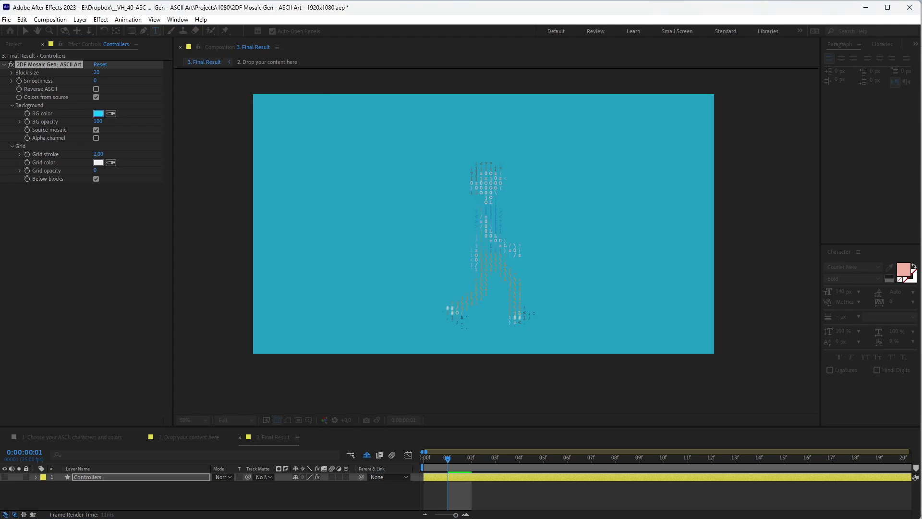
key("period")
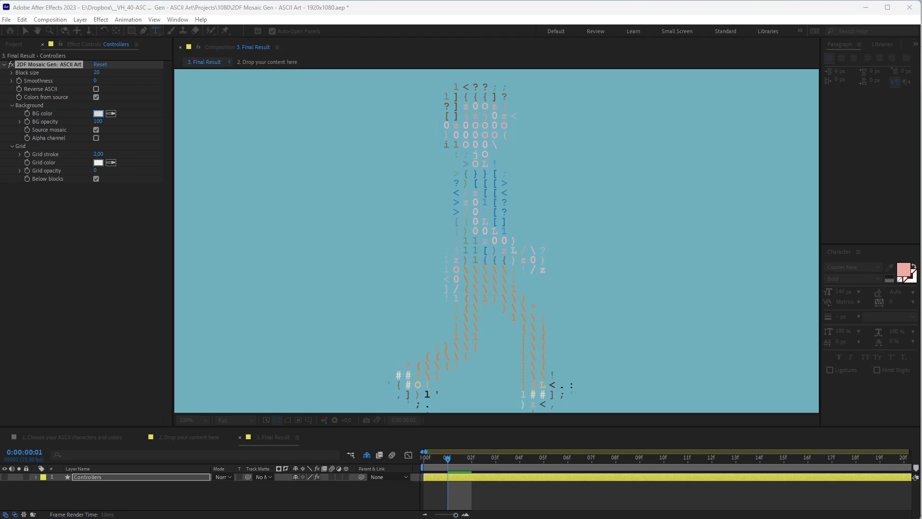
key("Return")
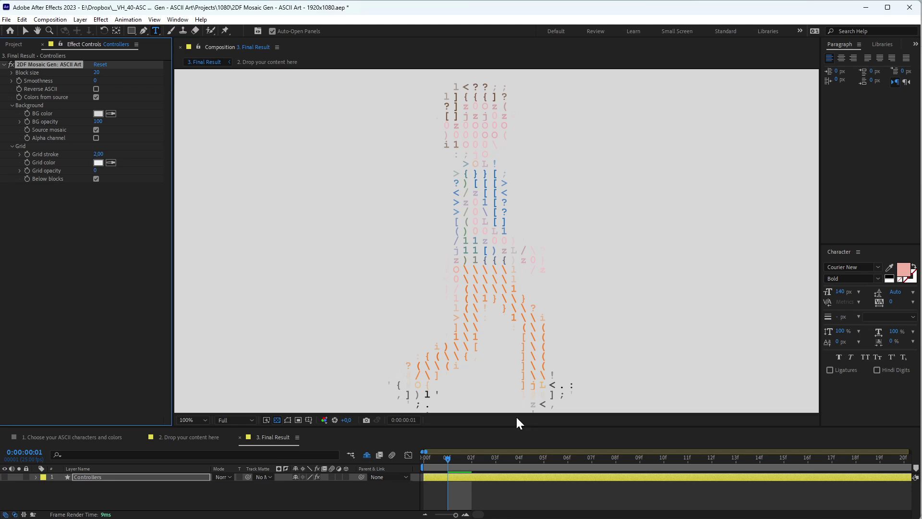
left_click(96, 115)
key("Return")
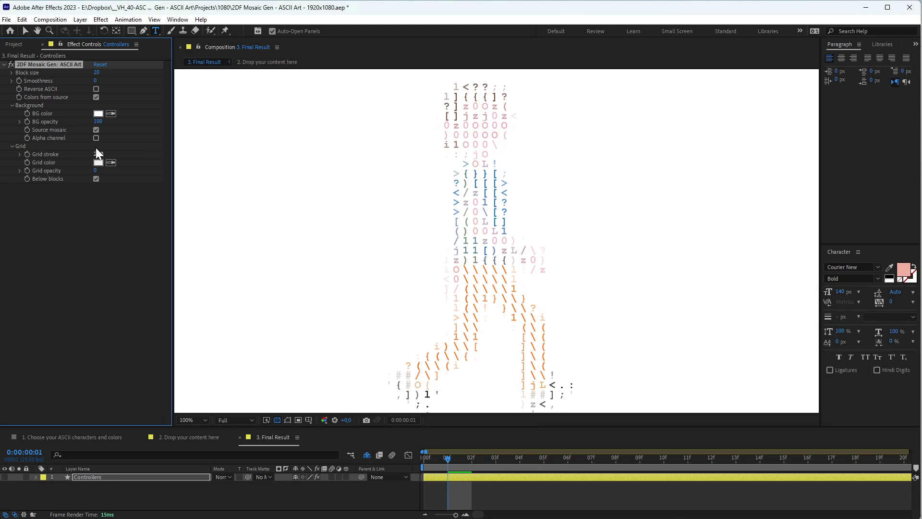
left_click(99, 122)
type("50")
key("Return")
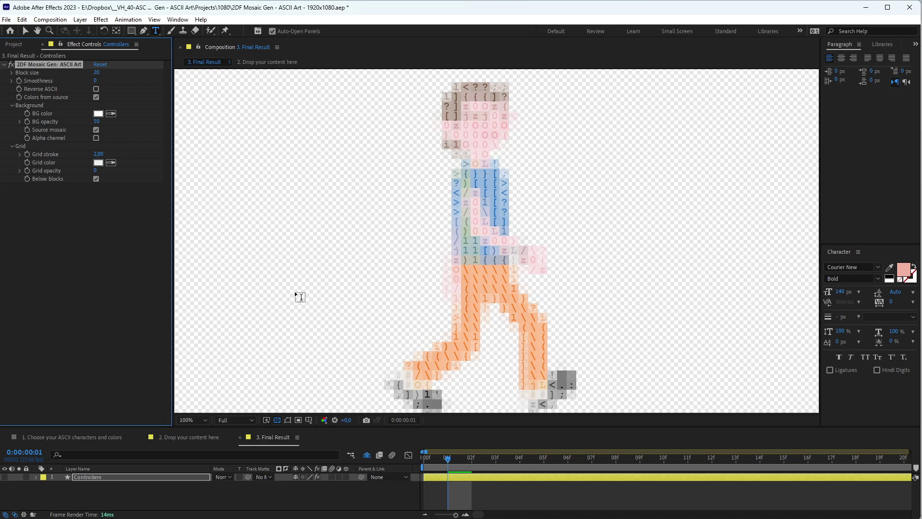
- Scrub BG opacity to 0, toggle Source mosaic, enable Alpha channel, then reset the ASCII Art effect
left_click_drag(95, 121, 83, 154)
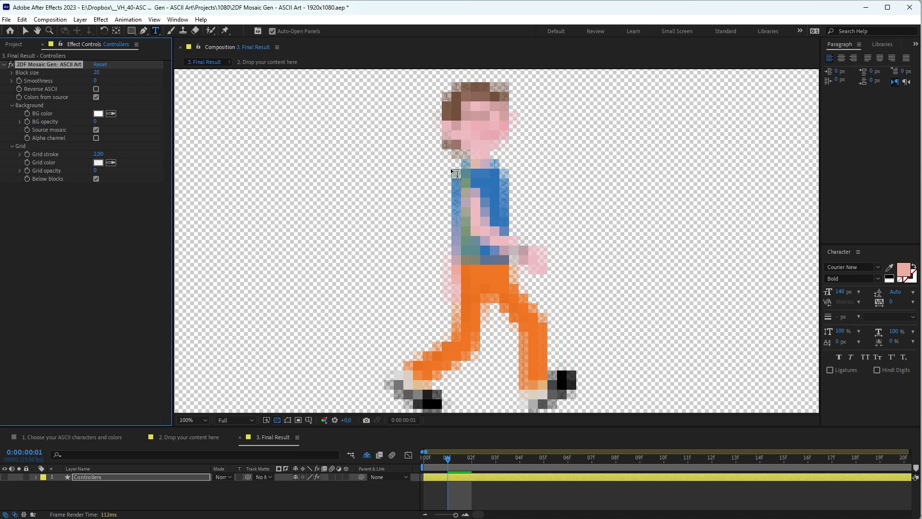
left_click(95, 129)
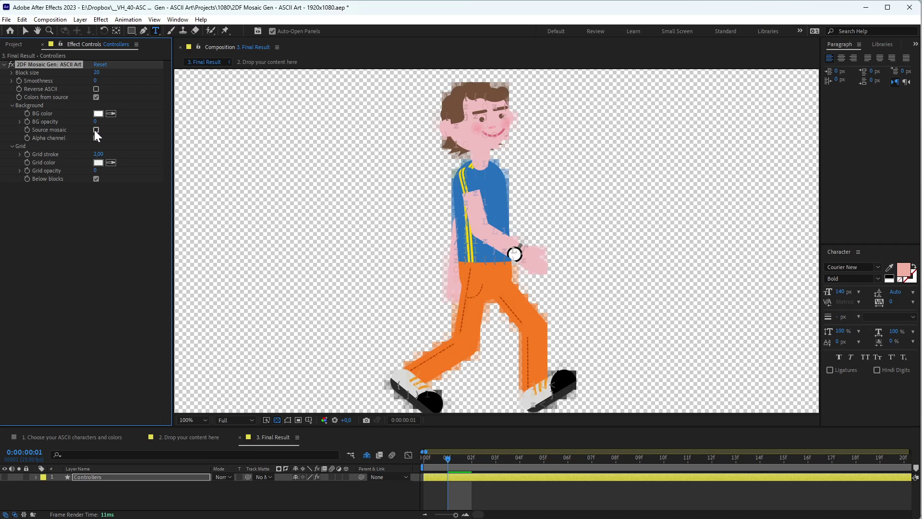
left_click(96, 129)
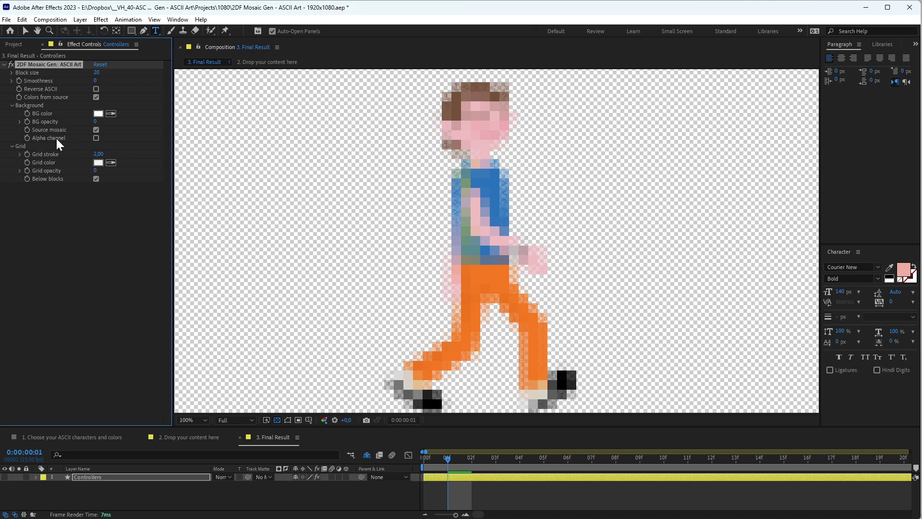
left_click(96, 138)
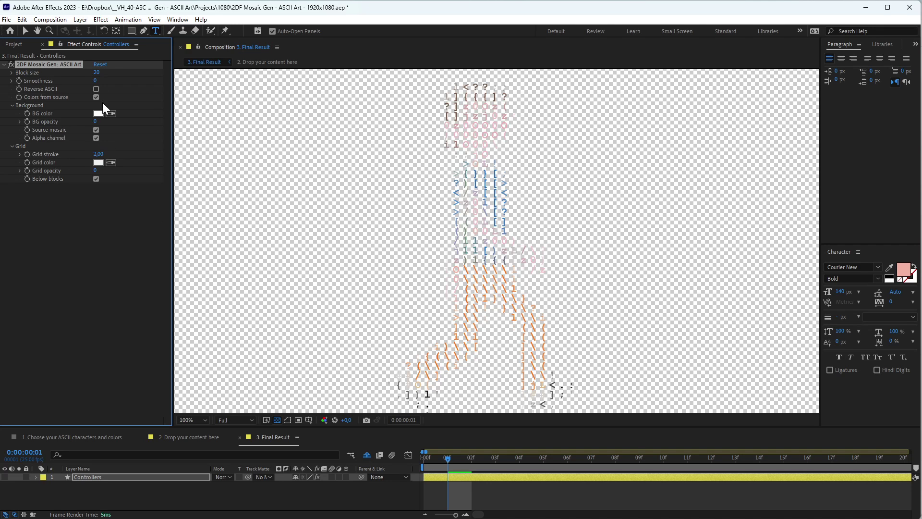
left_click(100, 65)
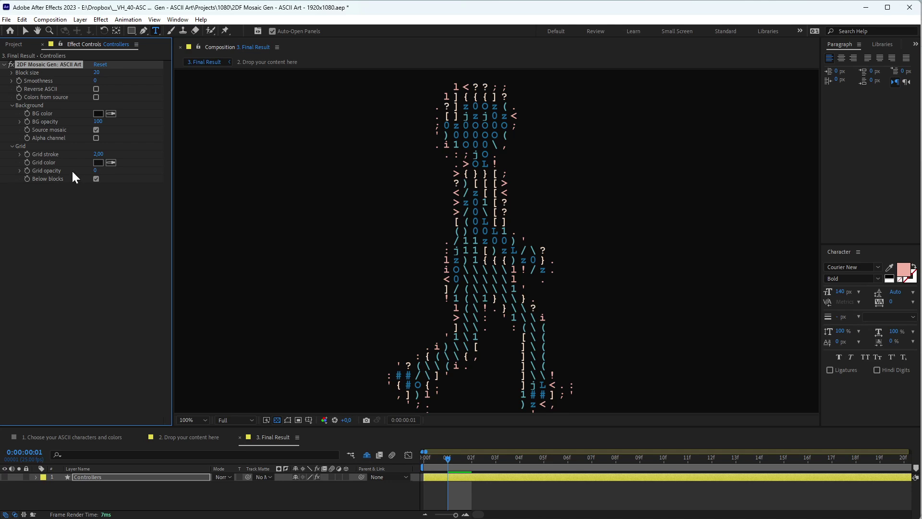
- Set Grid opacity to 100 and adjust the grid colour
left_click(97, 169)
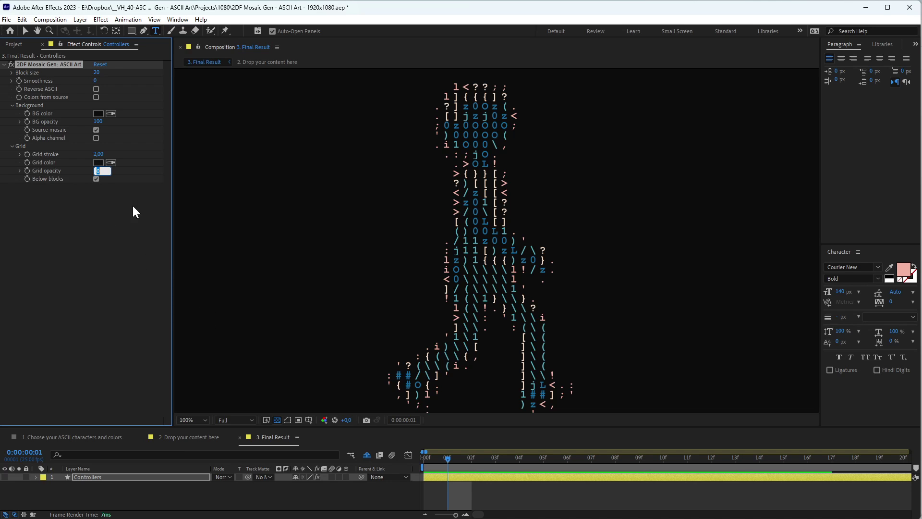
type("100")
key("Return")
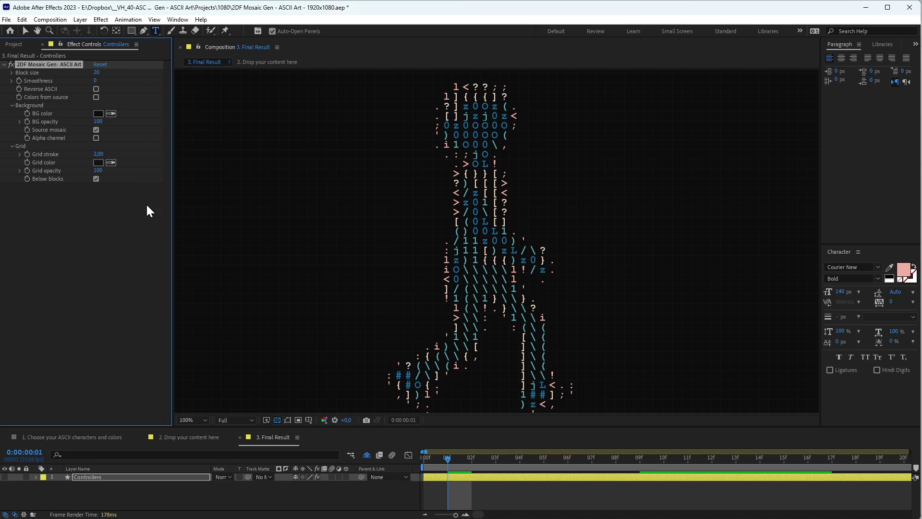
left_click(98, 162)
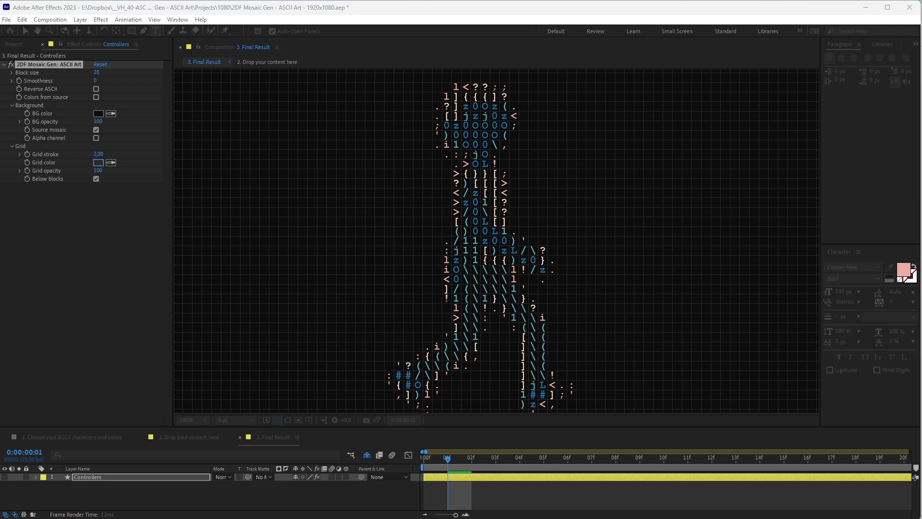
key("Return")
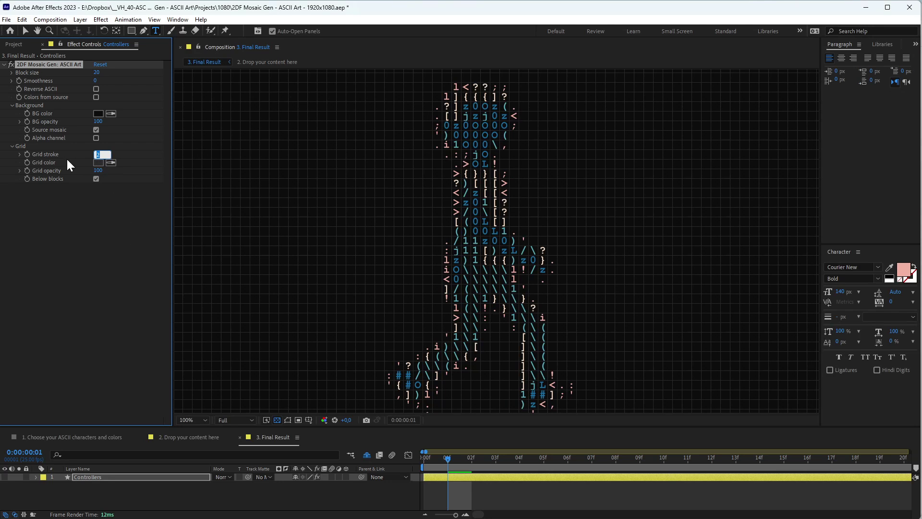
- Set Grid stroke to 3, then 10, and uncheck Below blocks to draw the grid above the characters
type("3")
key("Return")
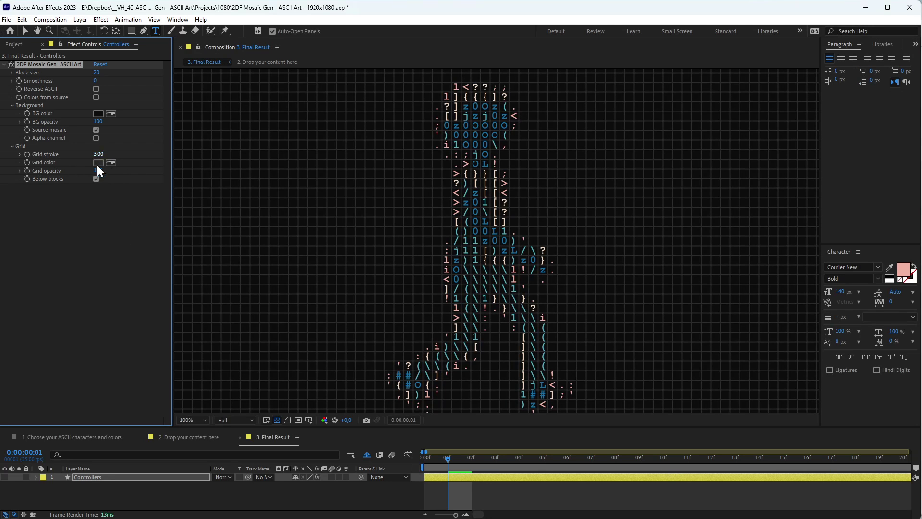
type("10")
key("Return")
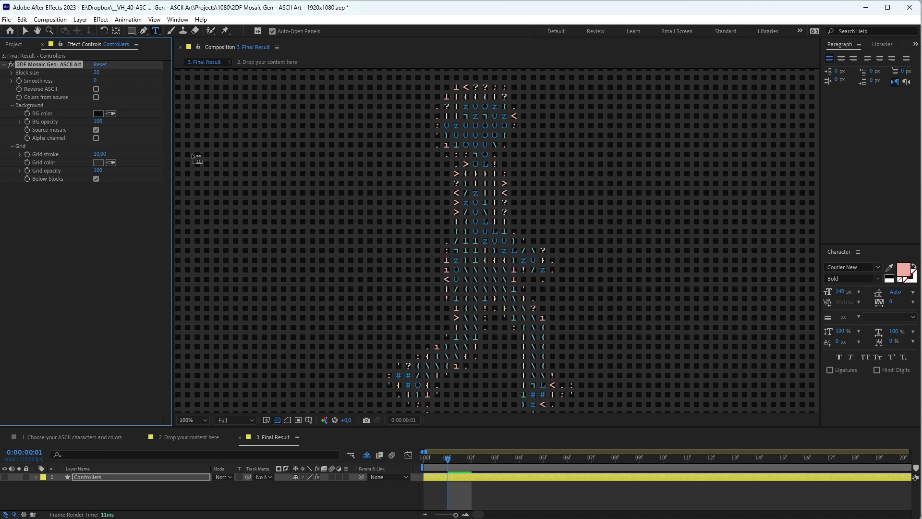
left_click(96, 179)
- Reset the effect to remove the grid, then check the Drop your content here comp
left_click(100, 64)
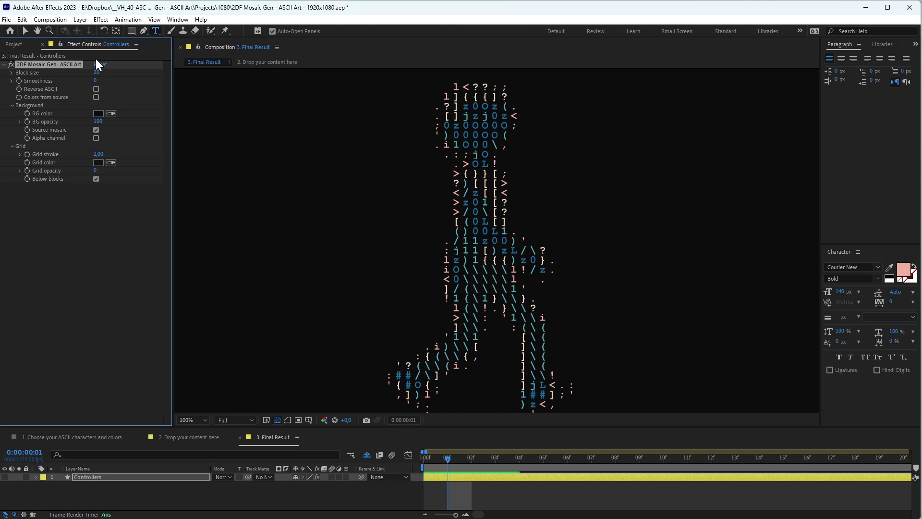
left_click(520, 462)
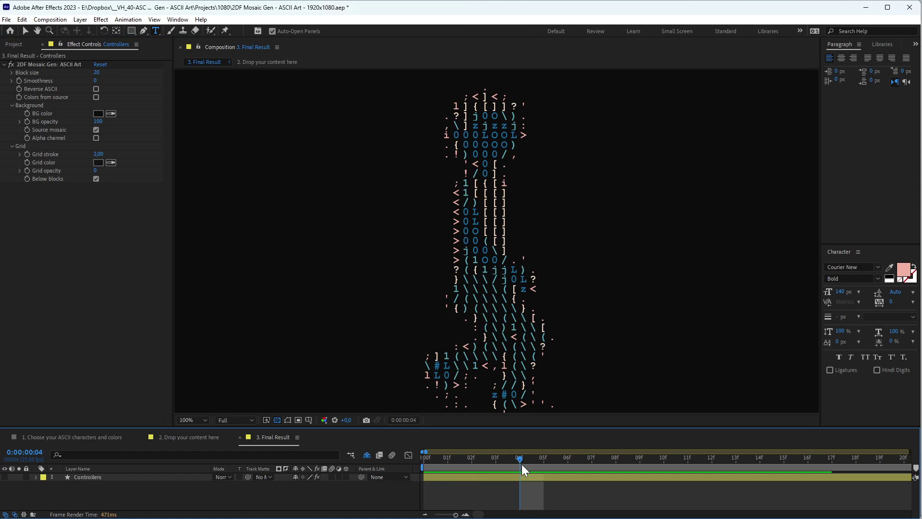
key("comma")
left_click(176, 436)
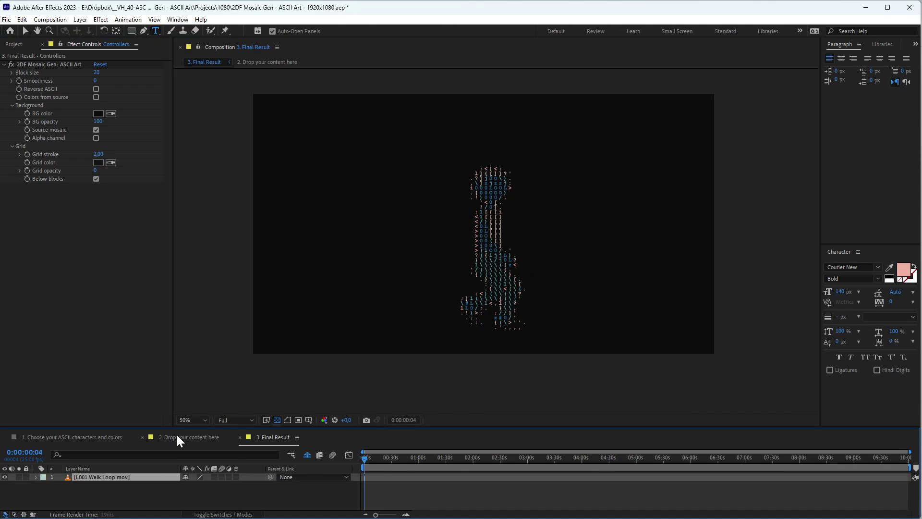
left_click(272, 437)
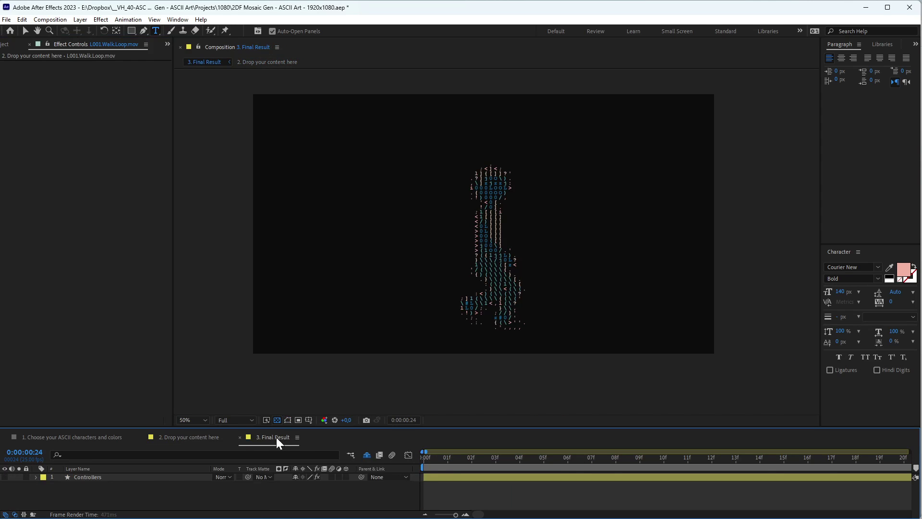
- Preview the walking animation from the first frame in the Final Result comp
key("space")
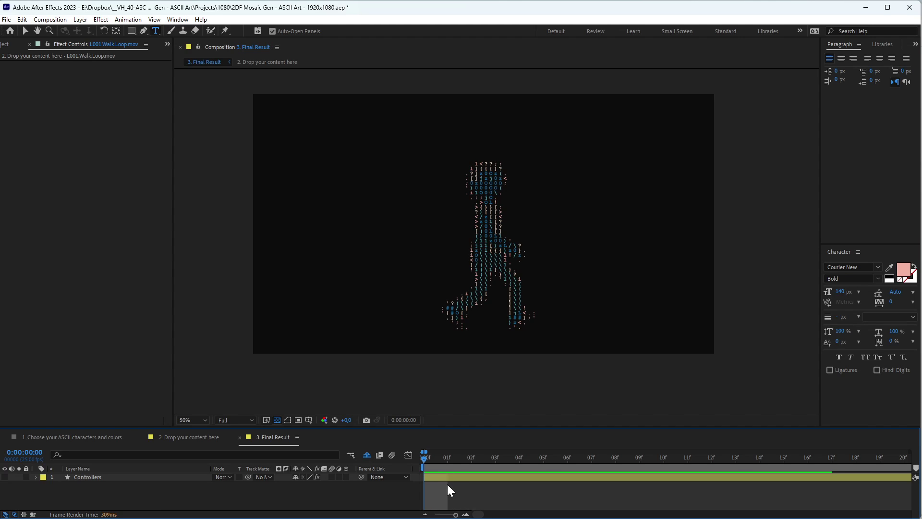
key(";")
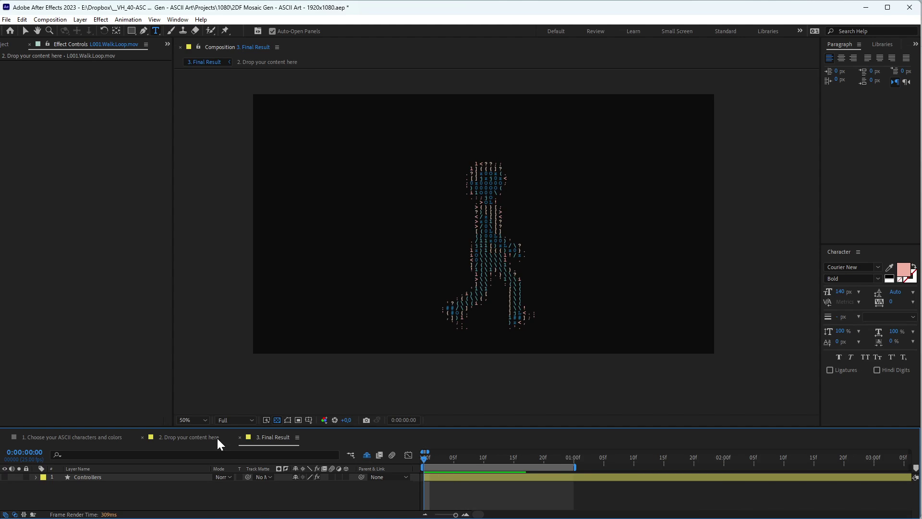
left_click(217, 438)
left_click(277, 437)
key("space")
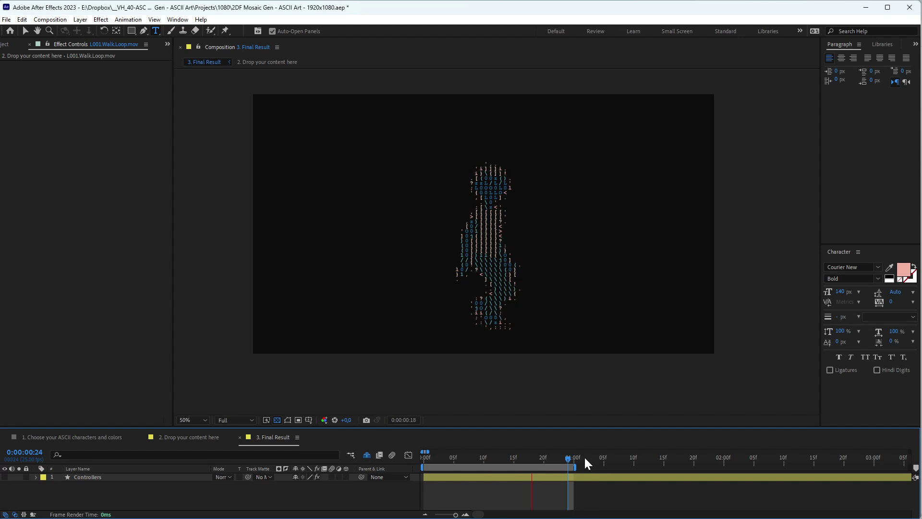
key("alt+Tab")
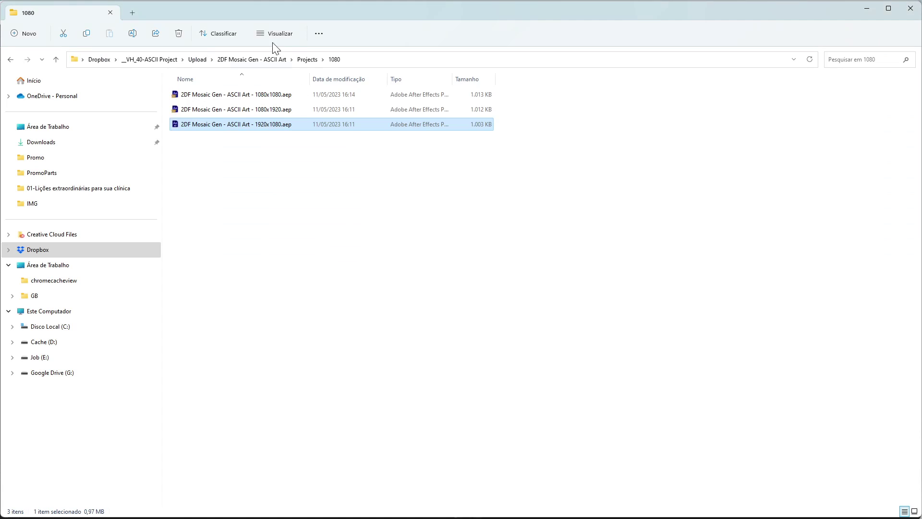
- Go up to the 2DF Mosaic Gen - ASCII Art folder and open Projects > 4K
left_click(309, 60)
left_click(277, 60)
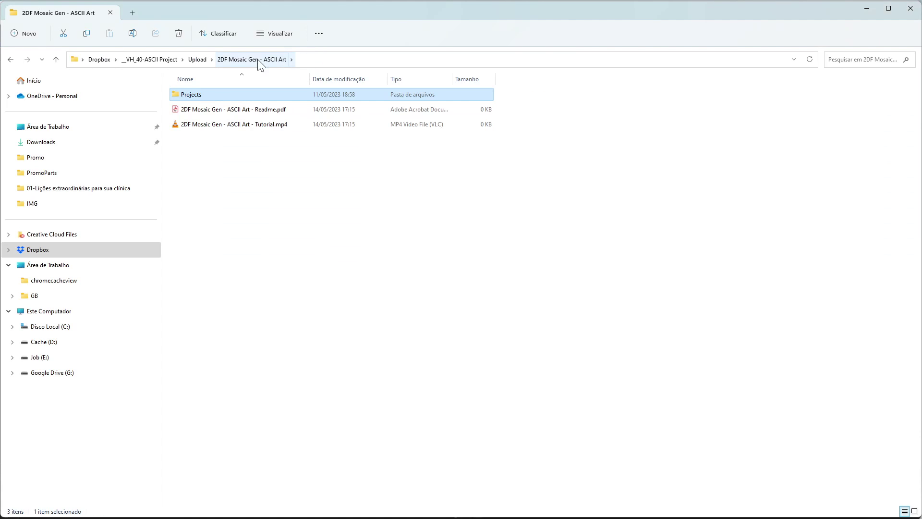
double_click(194, 94)
double_click(184, 96)
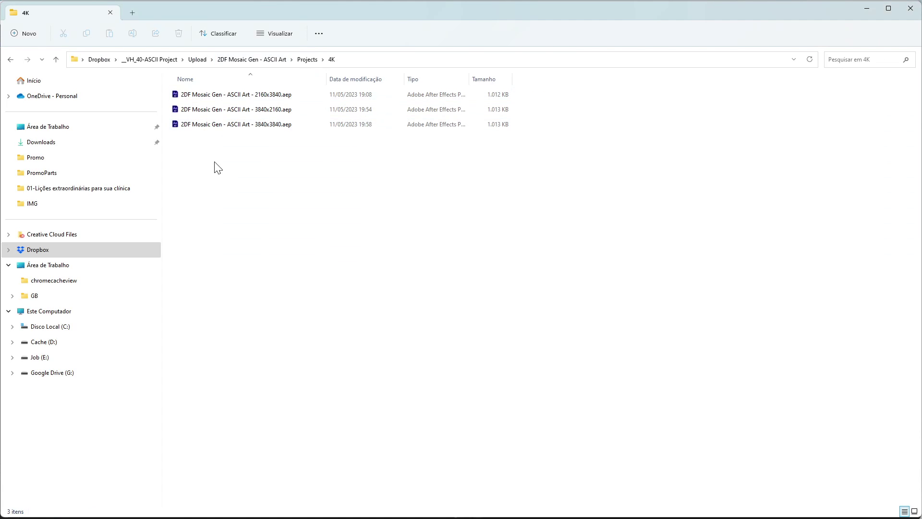